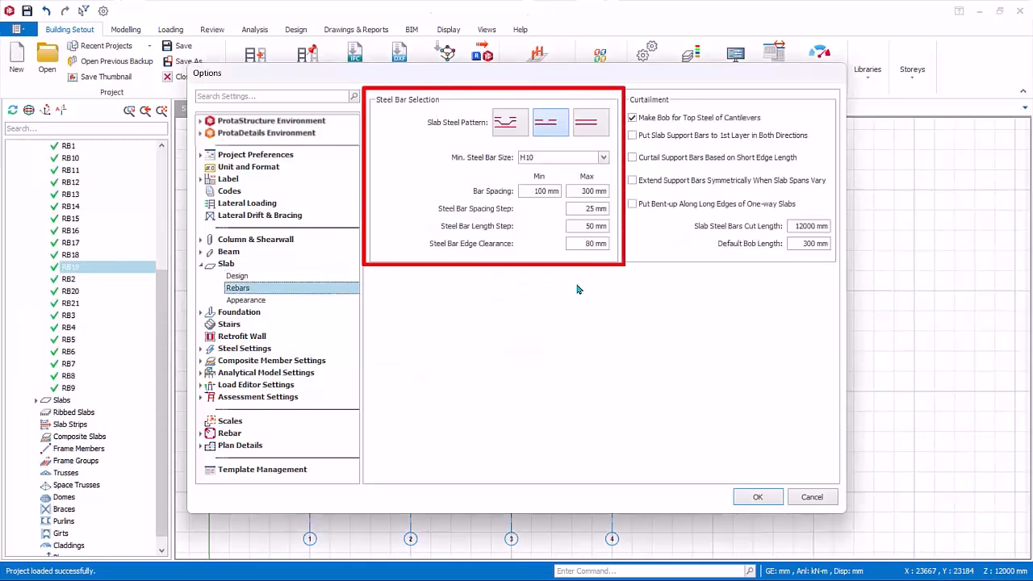
# Review the slab steel pattern choices and the available minimum steel bar sizes in the slab rebar options.
pyautogui.click(509, 128)
pyautogui.click(540, 128)
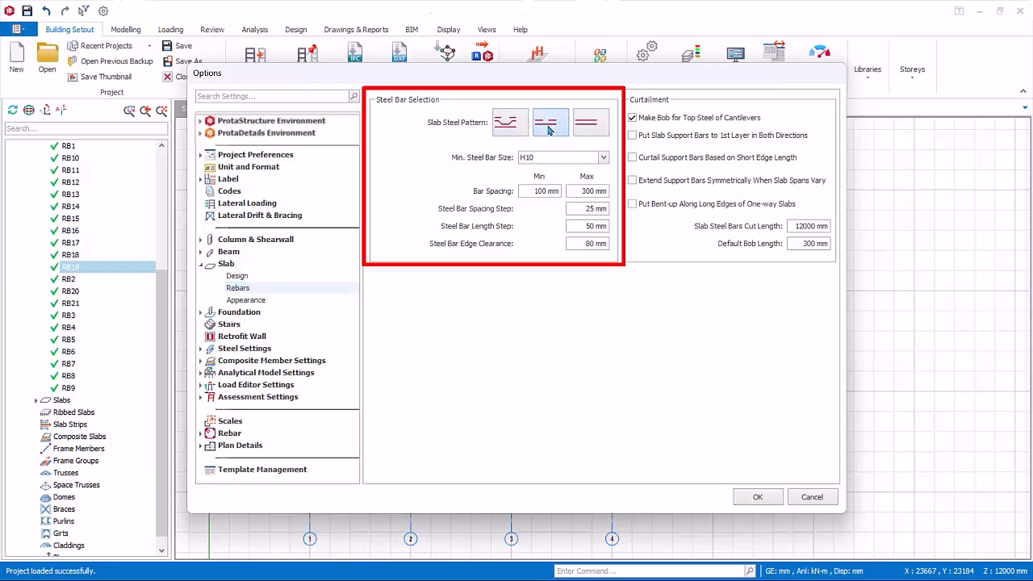
pyautogui.click(604, 158)
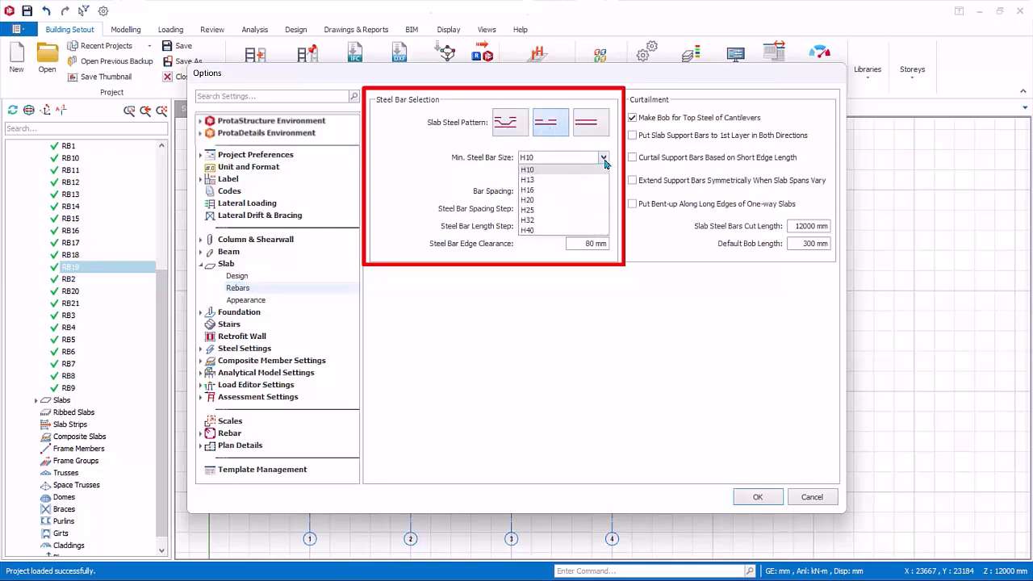
pyautogui.click(605, 159)
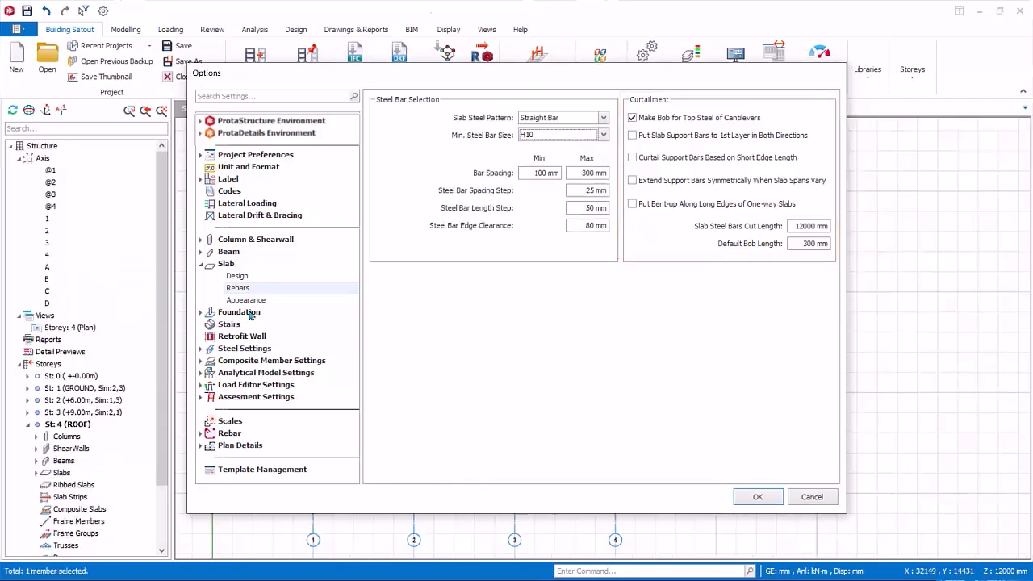
# Review the slab appearance options, including the slab hole display types, and close the options without saving.
pyautogui.click(248, 300)
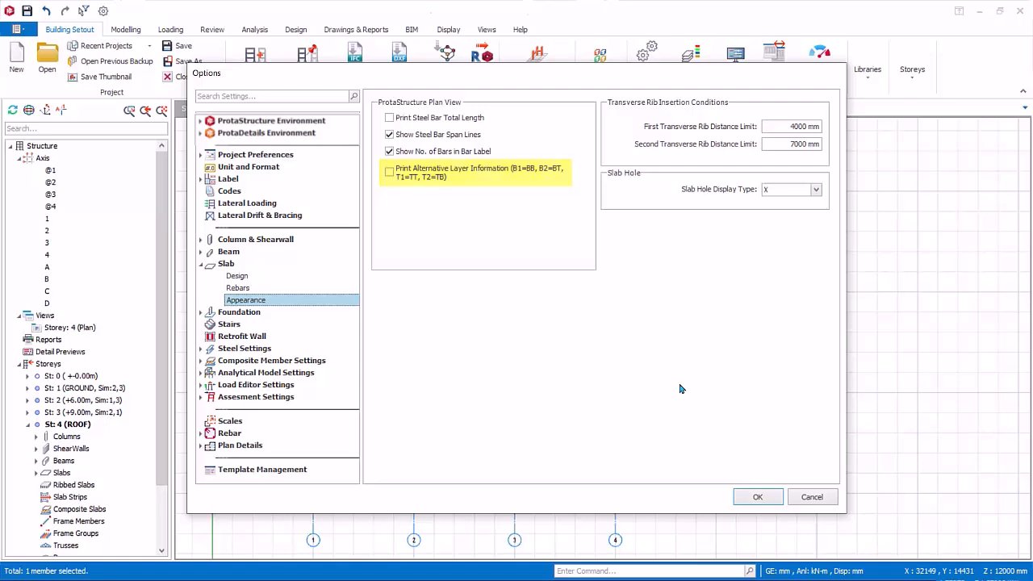
pyautogui.click(816, 190)
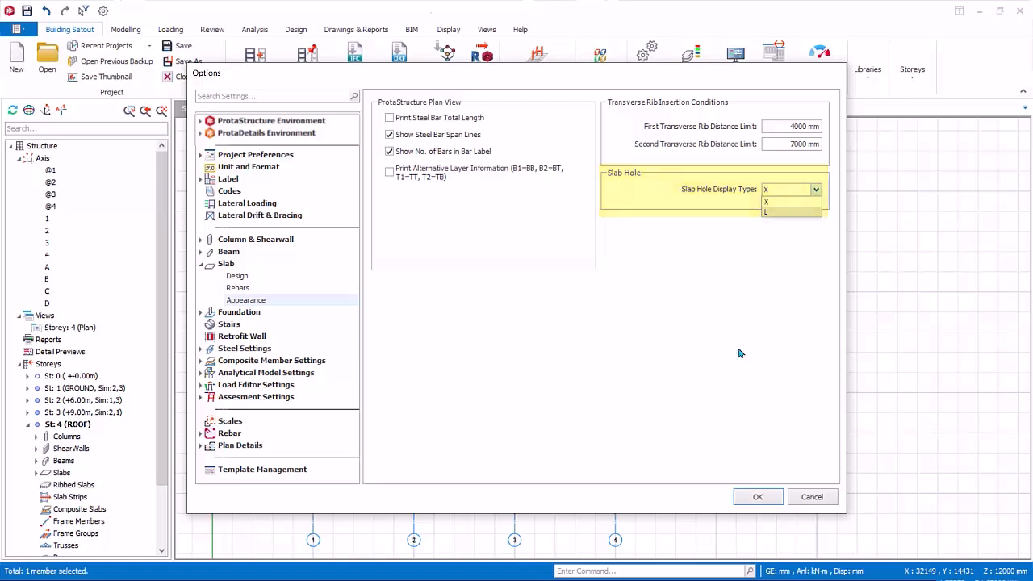
pyautogui.click(812, 499)
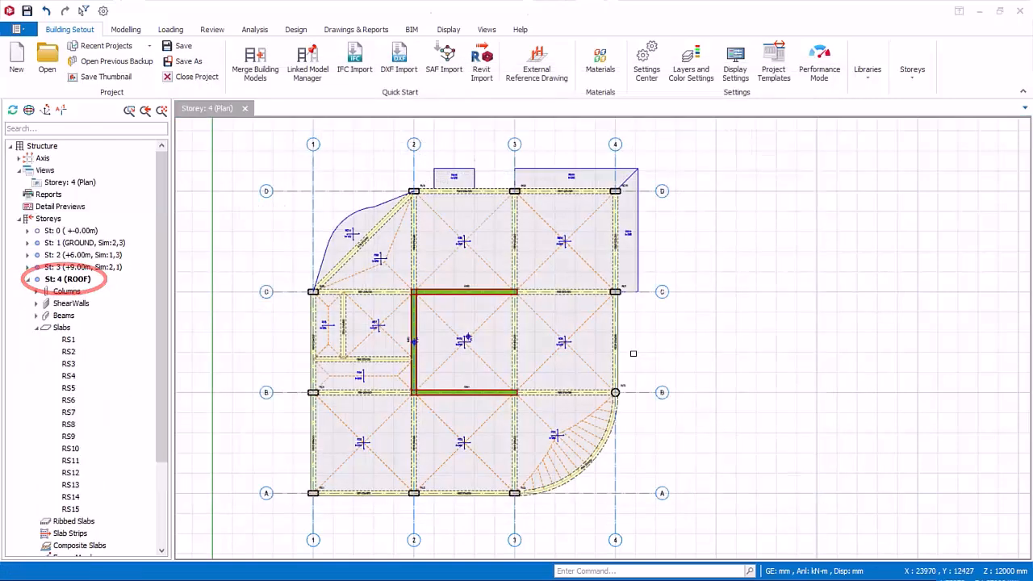
# Change the type of roof slab RS5, between axes 3-4 and B-C, to 3 and update the slab.
pyautogui.click(569, 358)
pyautogui.rightClick(570, 358)
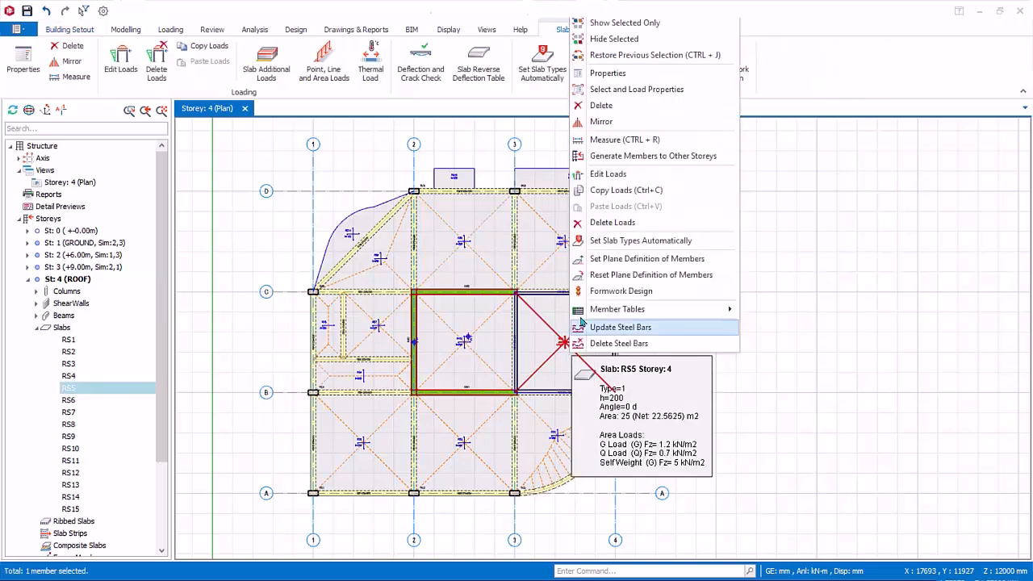
pyautogui.click(598, 75)
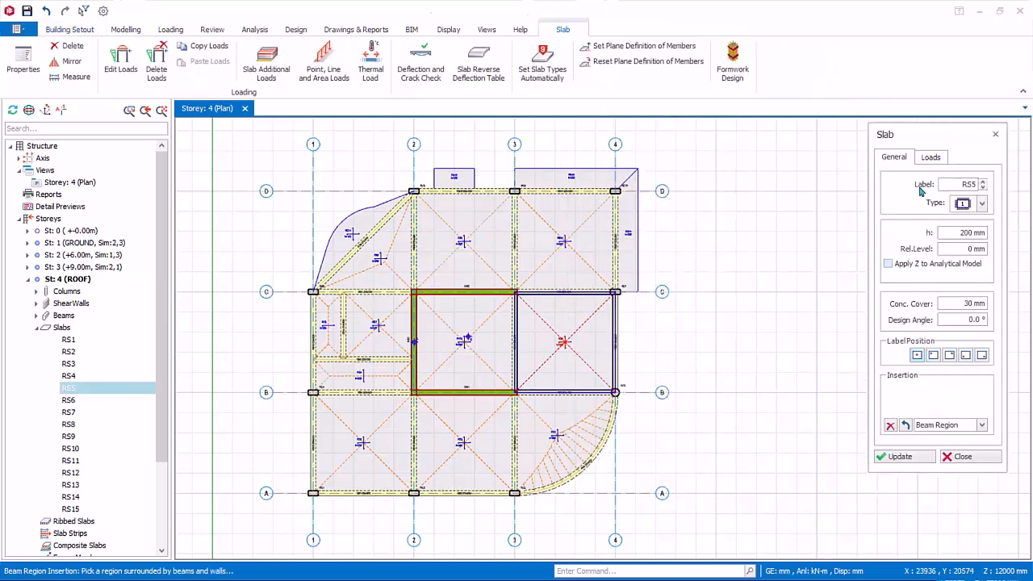
pyautogui.moveTo(926, 139); pyautogui.dragTo(802, 162)
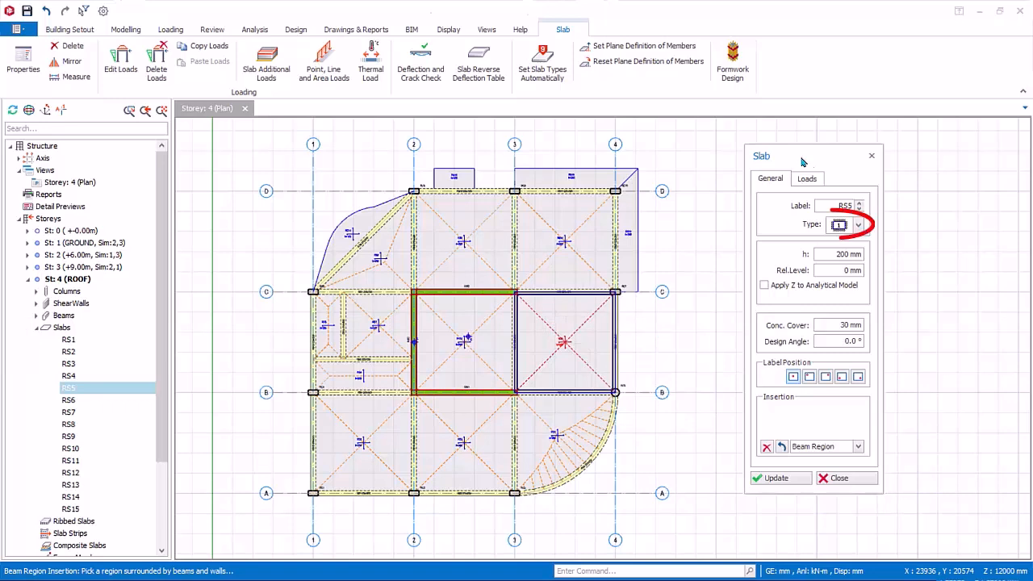
pyautogui.click(858, 225)
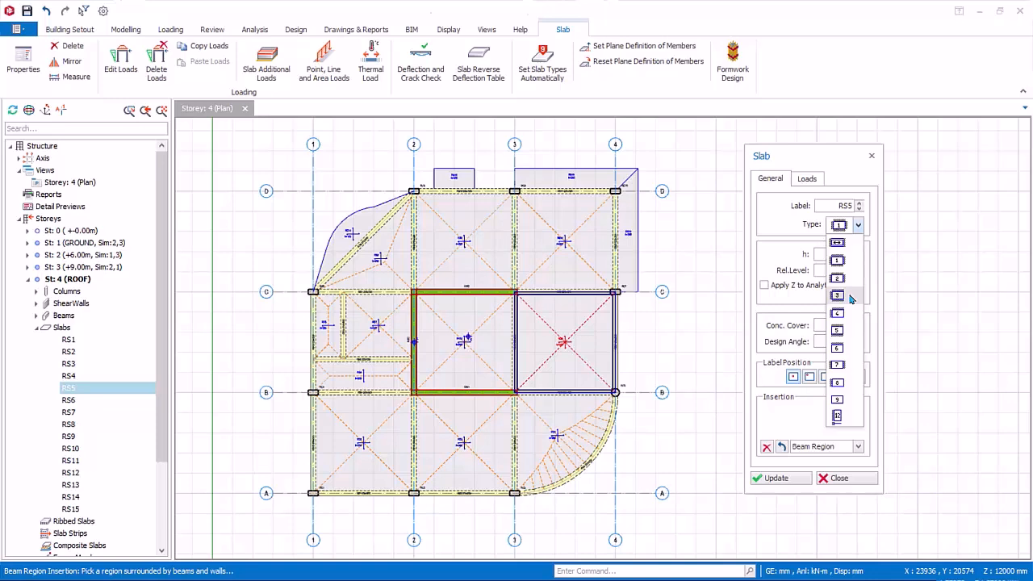
pyautogui.click(839, 295)
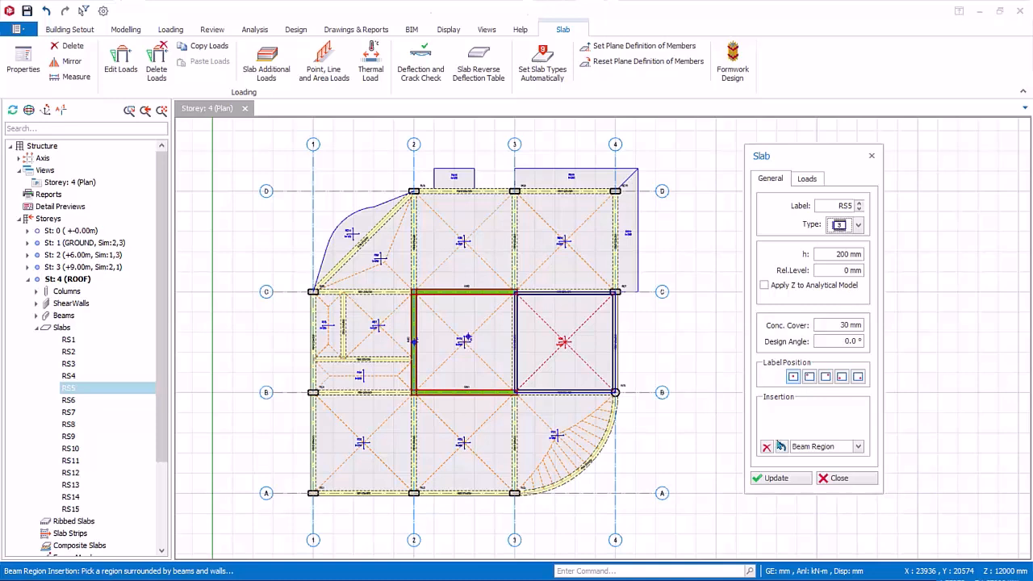
pyautogui.click(777, 478)
pyautogui.click(840, 479)
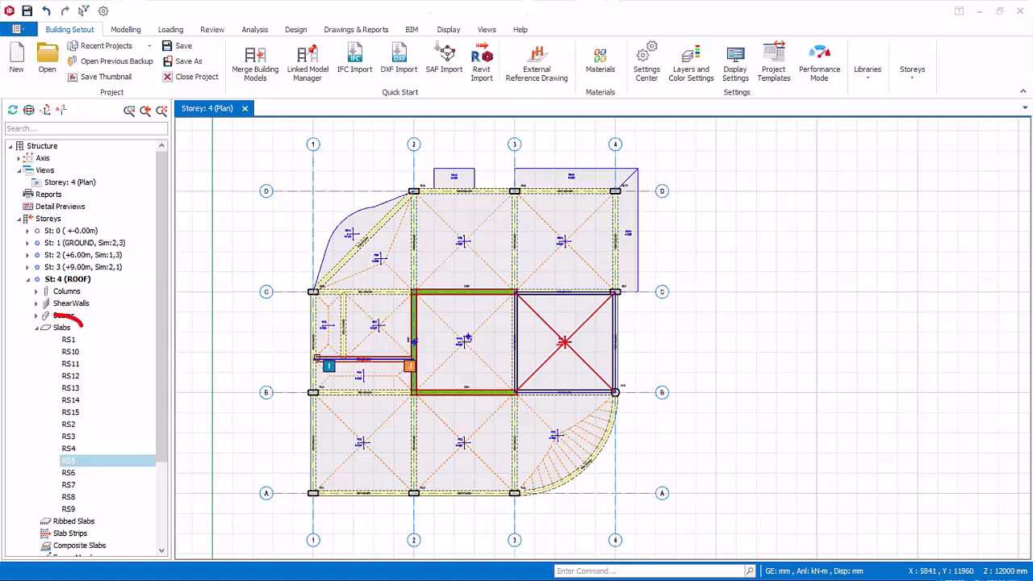
# Set slab types automatically for all slabs in the storey with a 70% minimum edge coverage length ratio.
pyautogui.rightClick(64, 327)
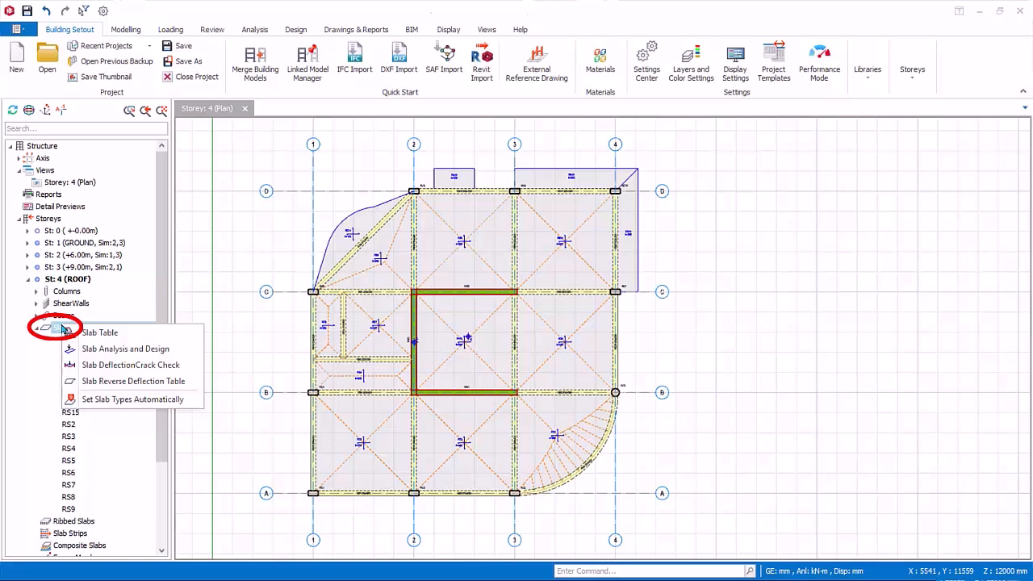
pyautogui.click(110, 399)
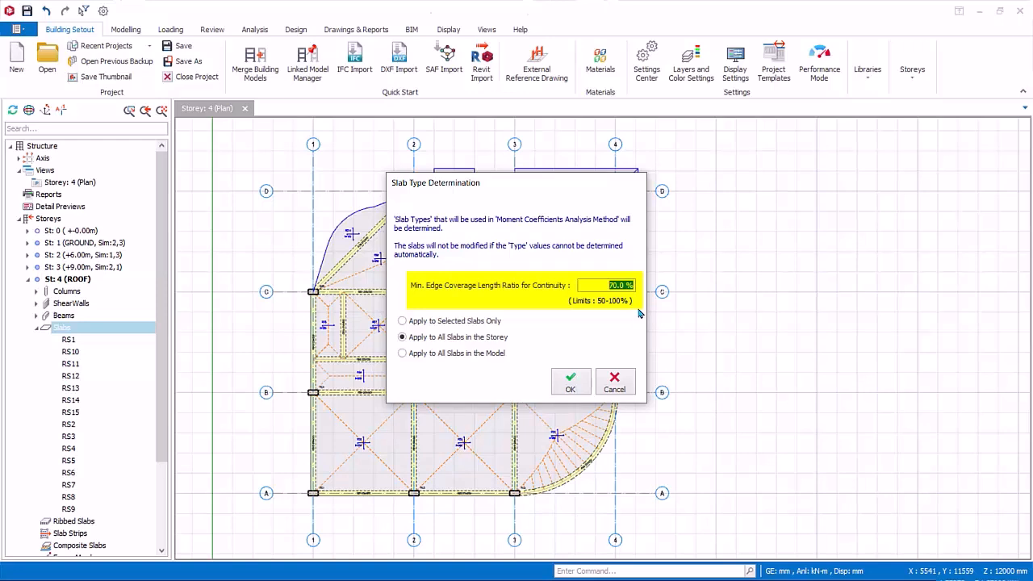
pyautogui.click(572, 383)
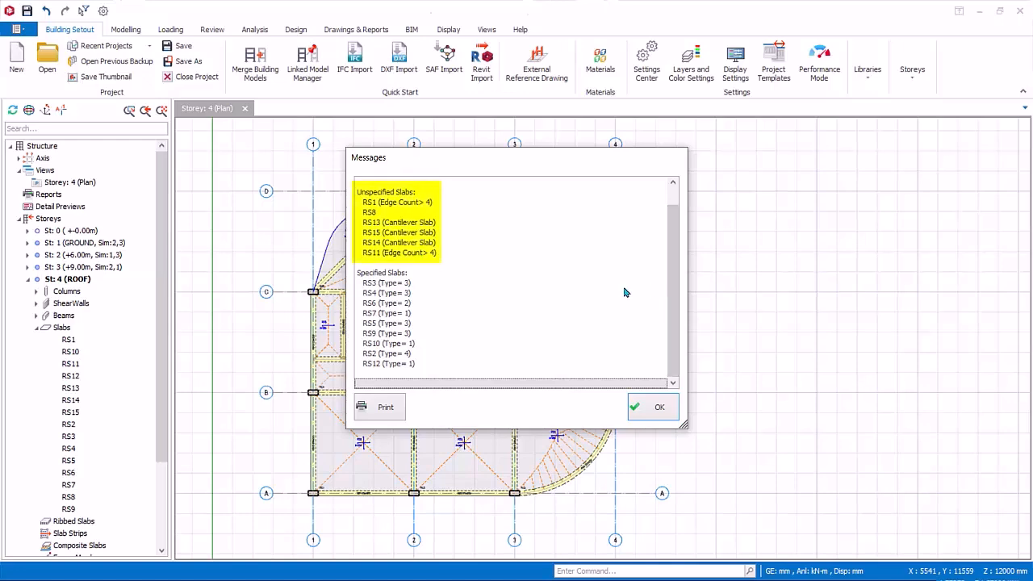
# Examine the unspecified slabs with more than four edges and the cantilever slabs in the type determination report, and close it.
pyautogui.click(418, 204)
pyautogui.click(409, 254)
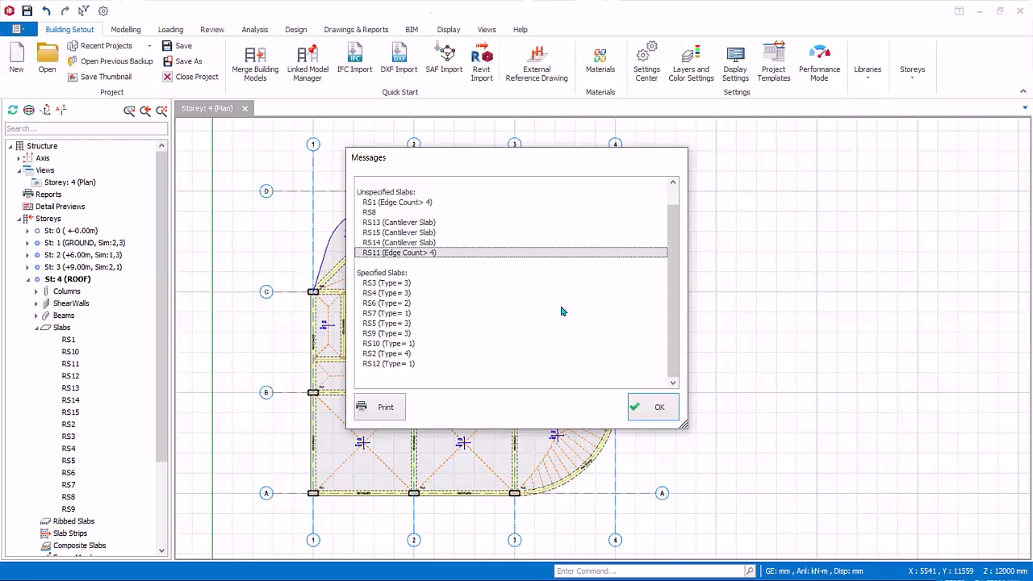
pyautogui.click(430, 224)
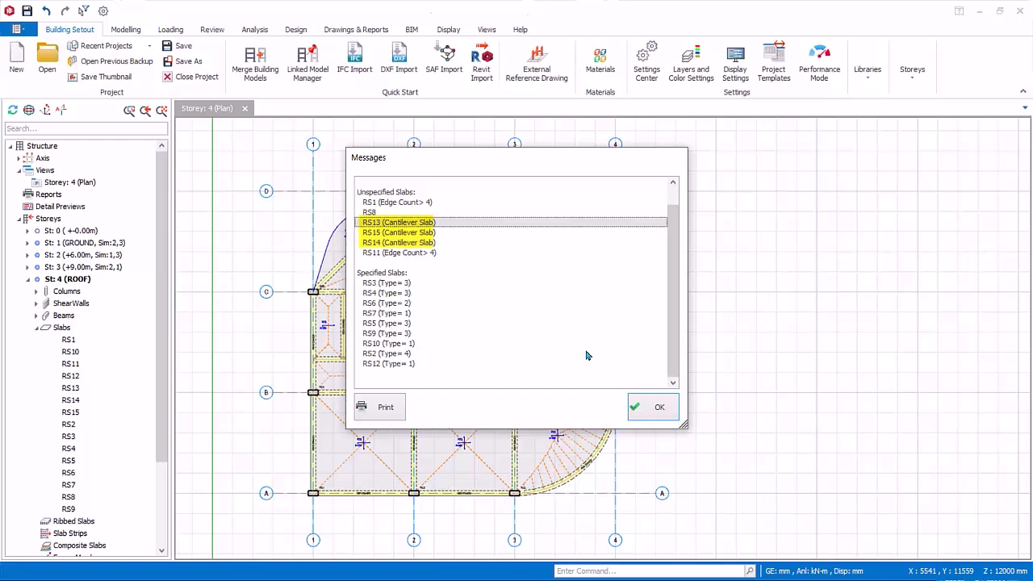
pyautogui.click(653, 408)
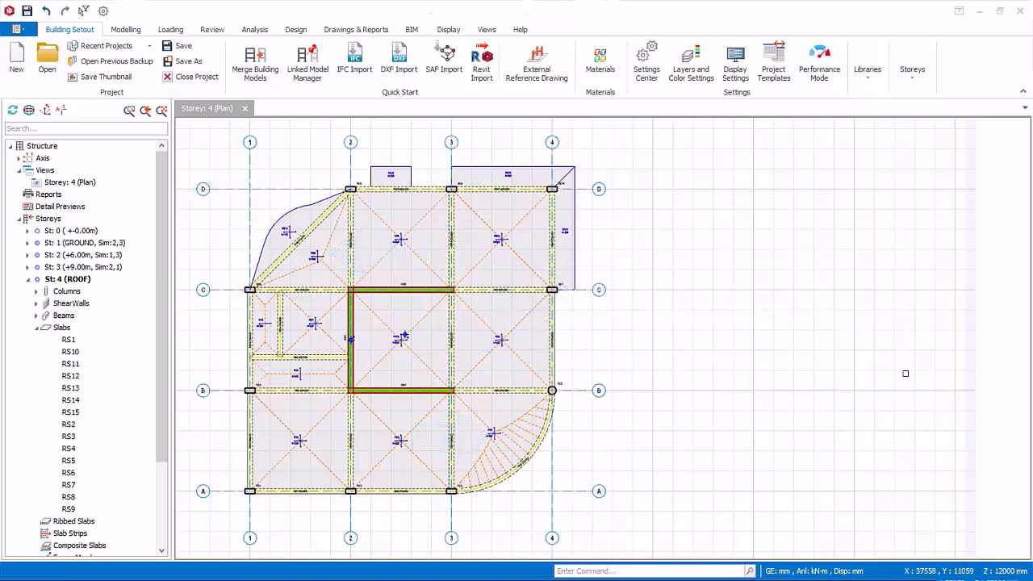
# Insert an X-direction analytical slab strip about 17400 mm long across the slabs between axes A and B.
pyautogui.click(125, 29)
pyautogui.click(410, 63)
pyautogui.moveTo(802, 153); pyautogui.dragTo(720, 135)
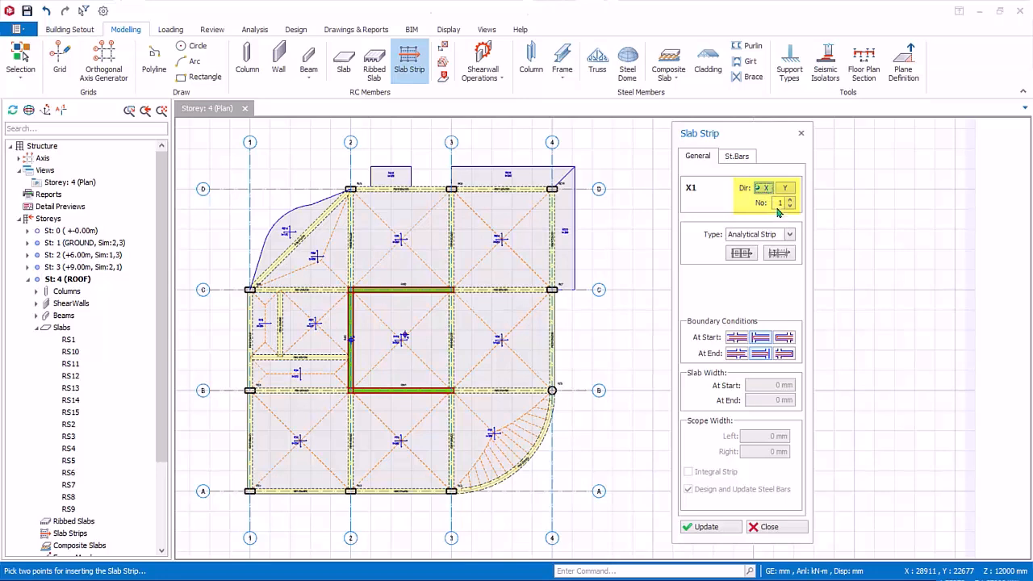
pyautogui.click(789, 234)
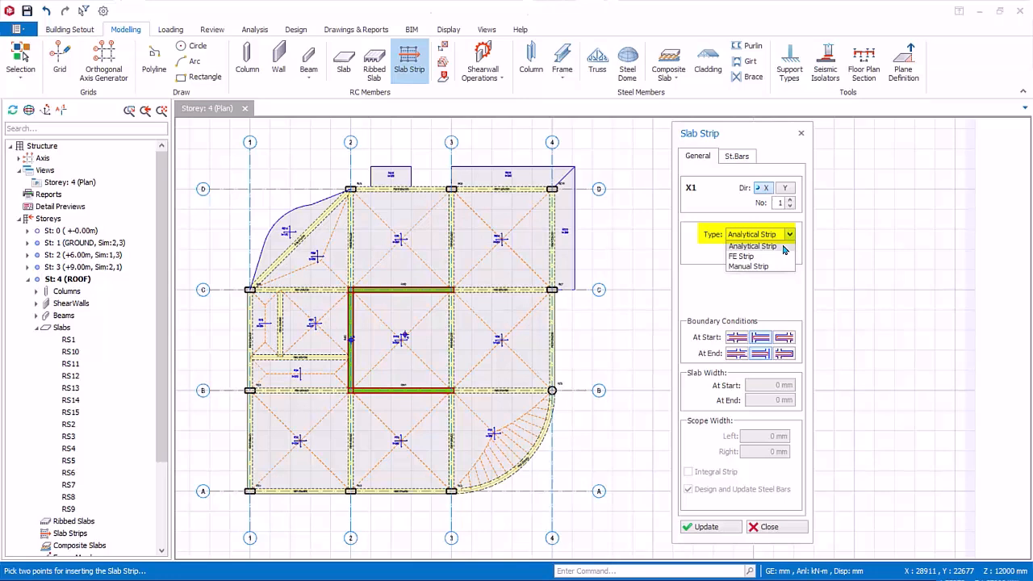
pyautogui.click(783, 246)
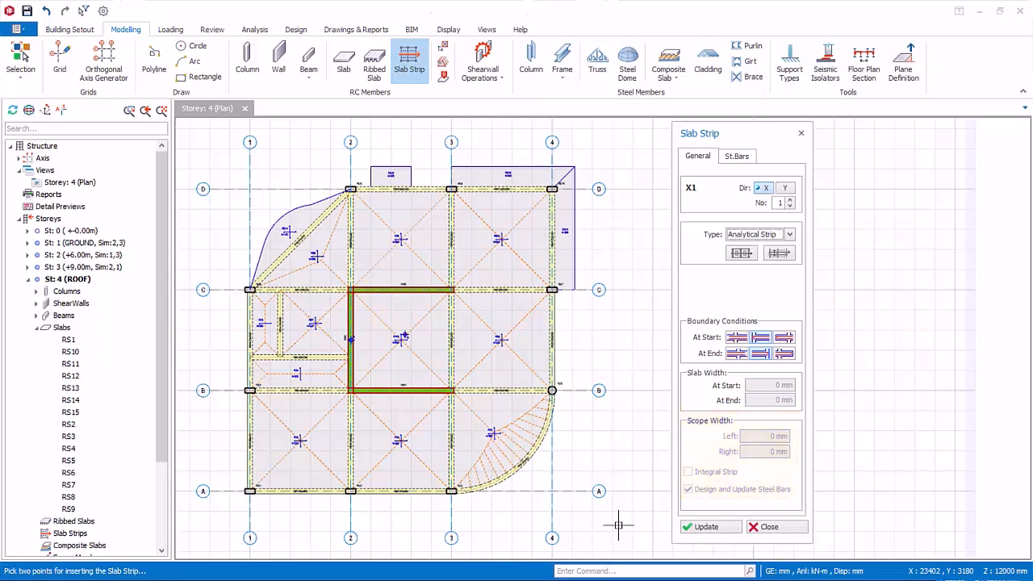
pyautogui.click(225, 438)
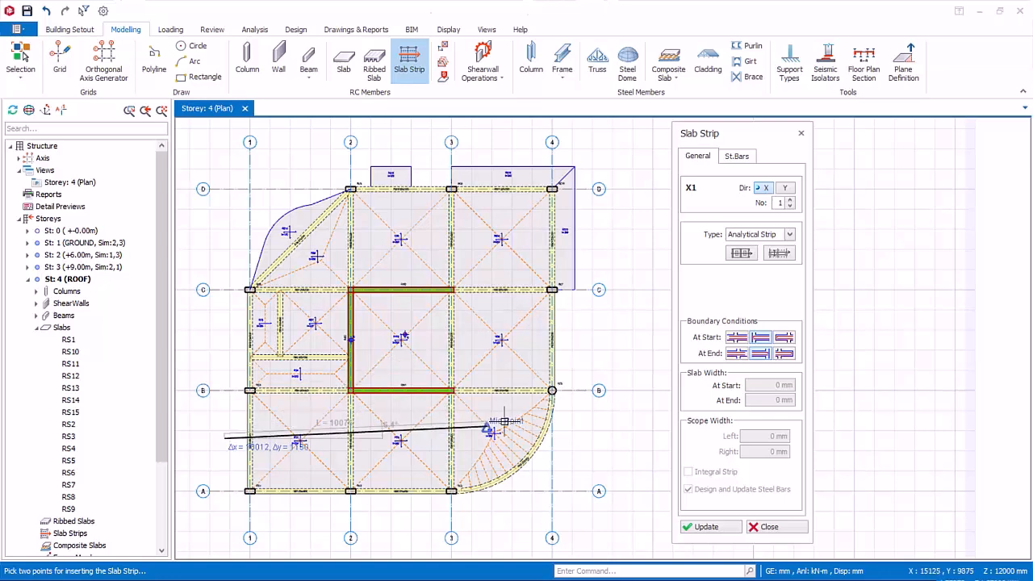
pyautogui.click(574, 438)
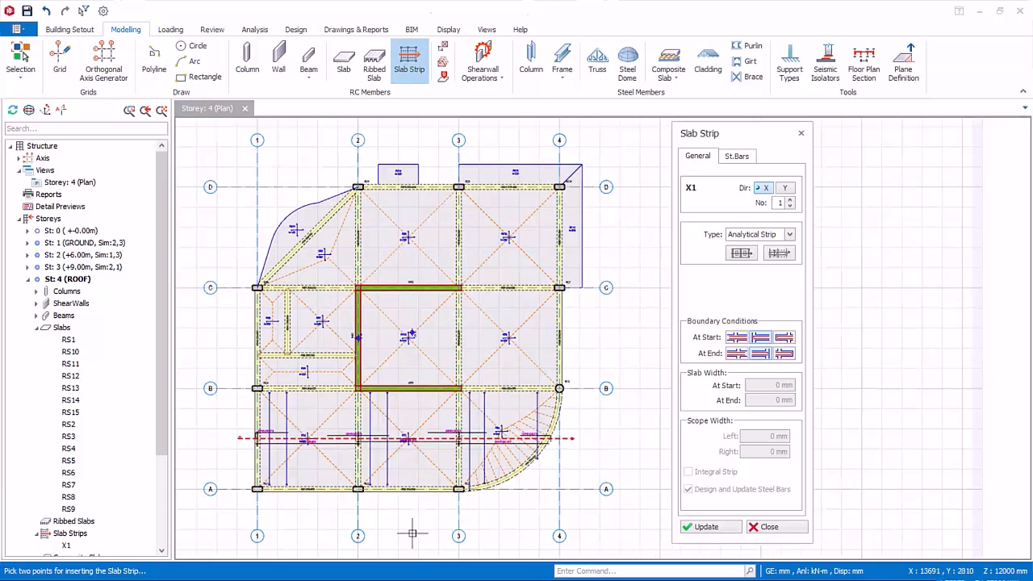
# Inspect the first strip's bars and insert a second X-direction analytical strip between axes B and C, from outside axis 1 to beyond axis 4.
pyautogui.scroll(4, 411, 523)
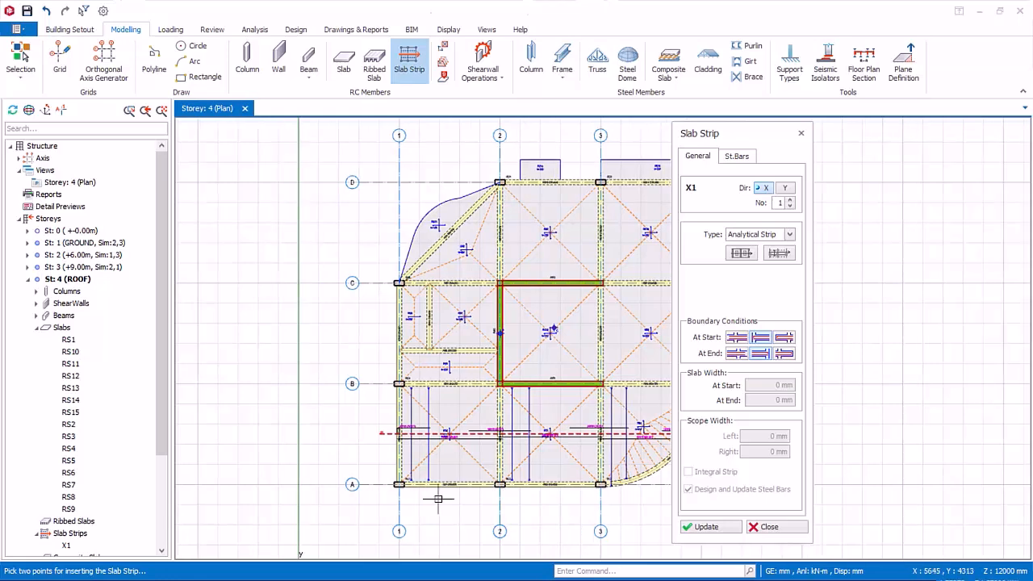
pyautogui.scroll(4, 464, 496)
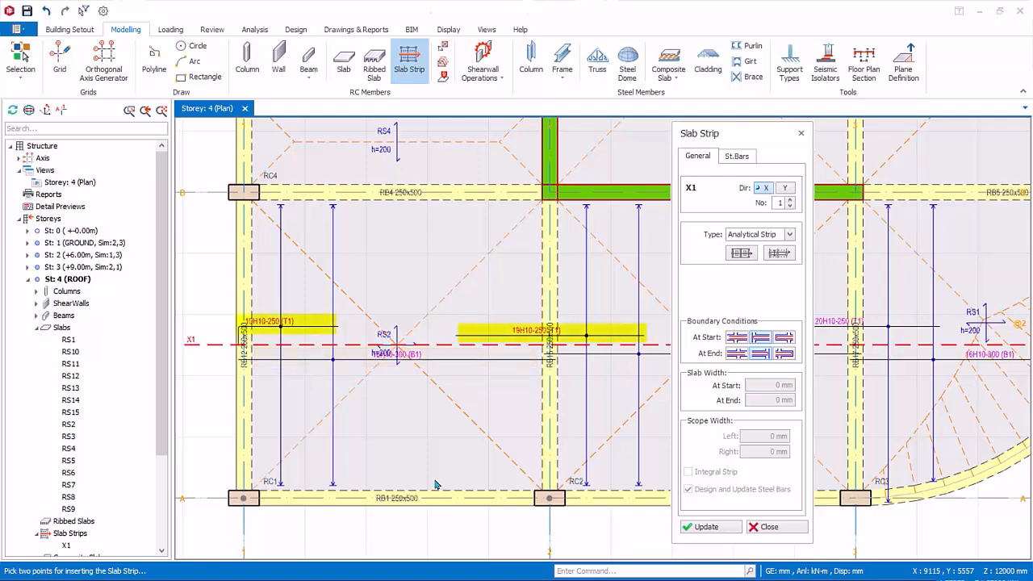
pyautogui.scroll(-5, 417, 429)
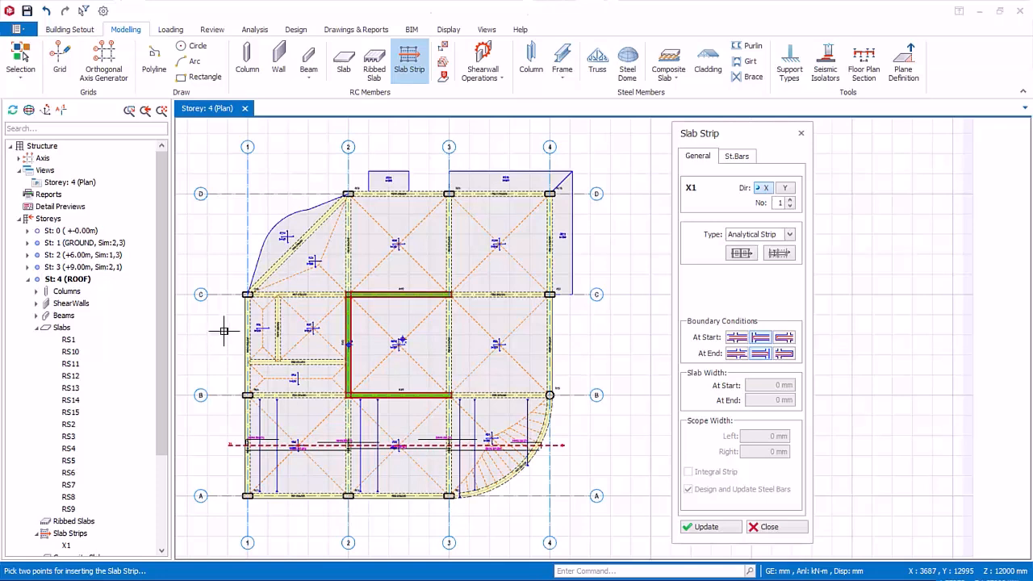
pyautogui.click(224, 329)
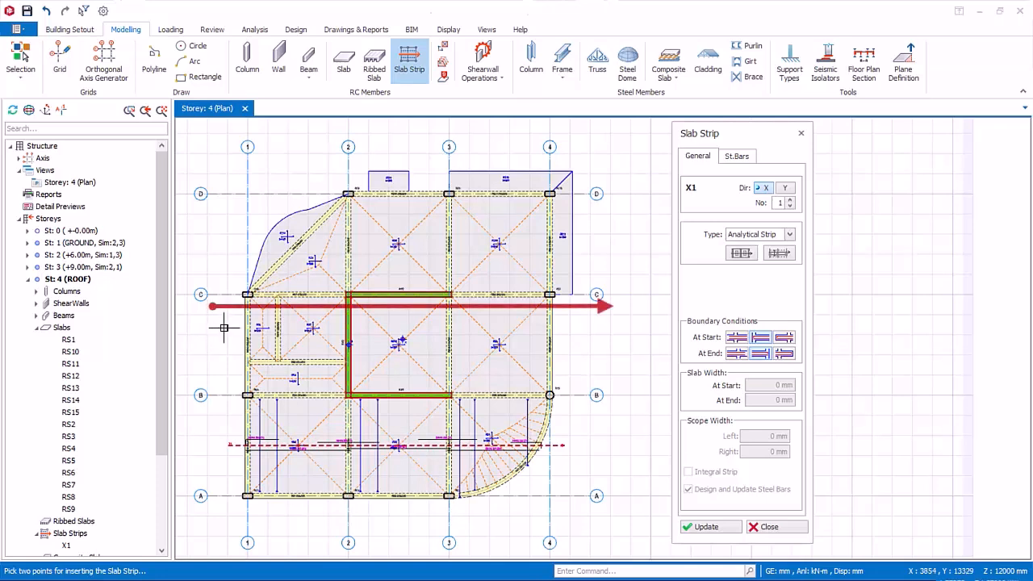
pyautogui.click(584, 334)
# Insert an analytical strip about 7200 mm long through slab RS4 into the bay past axis 2, with a continuous end and 5000 mm end slab width.
pyautogui.scroll(3, 623, 323)
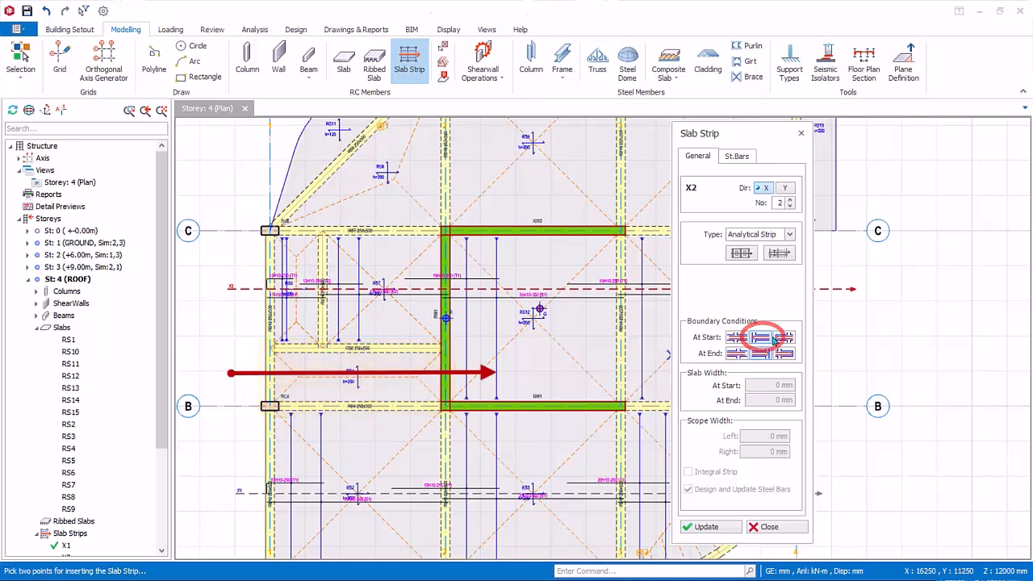
pyautogui.click(735, 355)
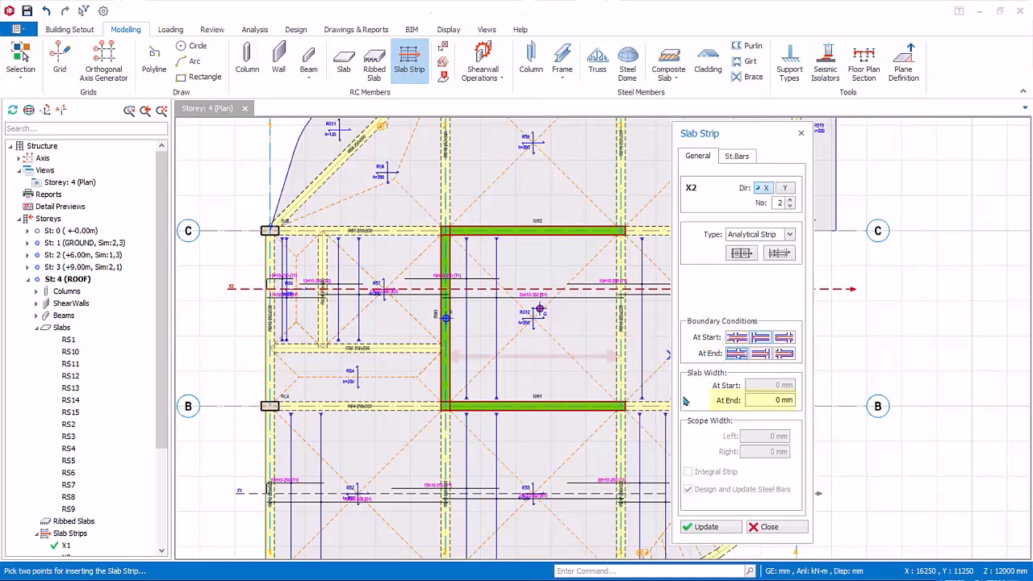
pyautogui.moveTo(771, 401); pyautogui.dragTo(799, 400)
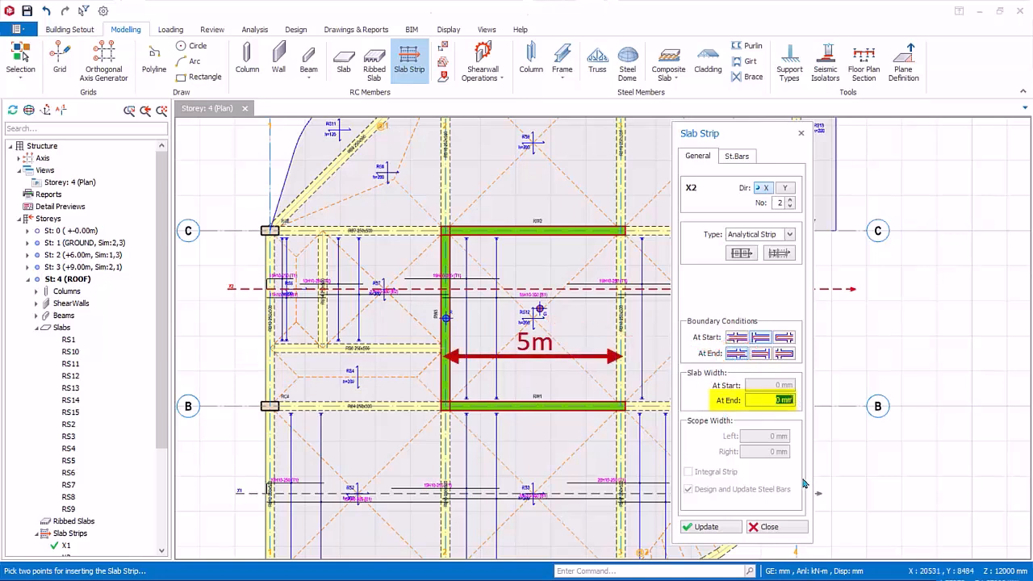
pyautogui.write('5000')
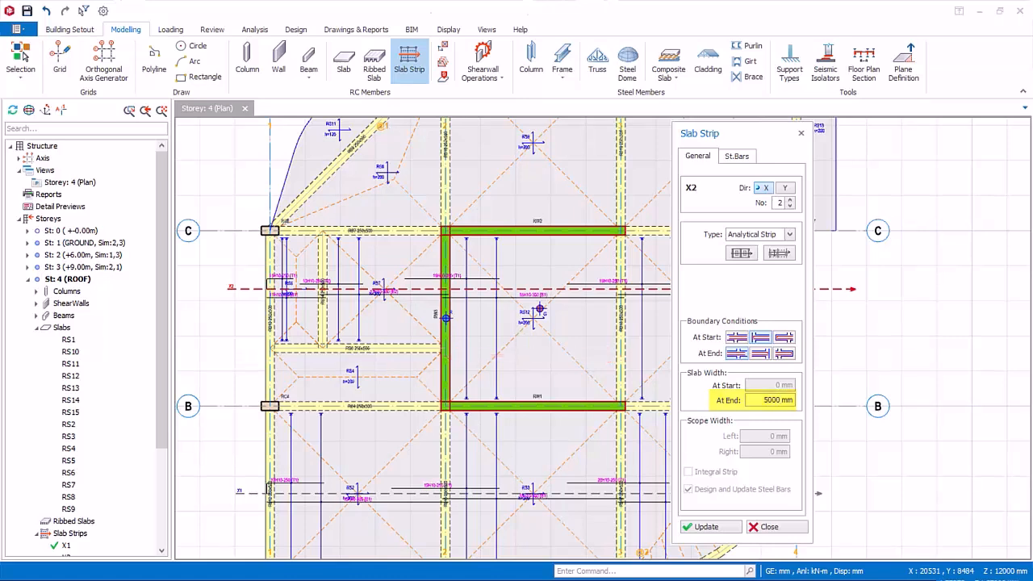
pyautogui.click(237, 376)
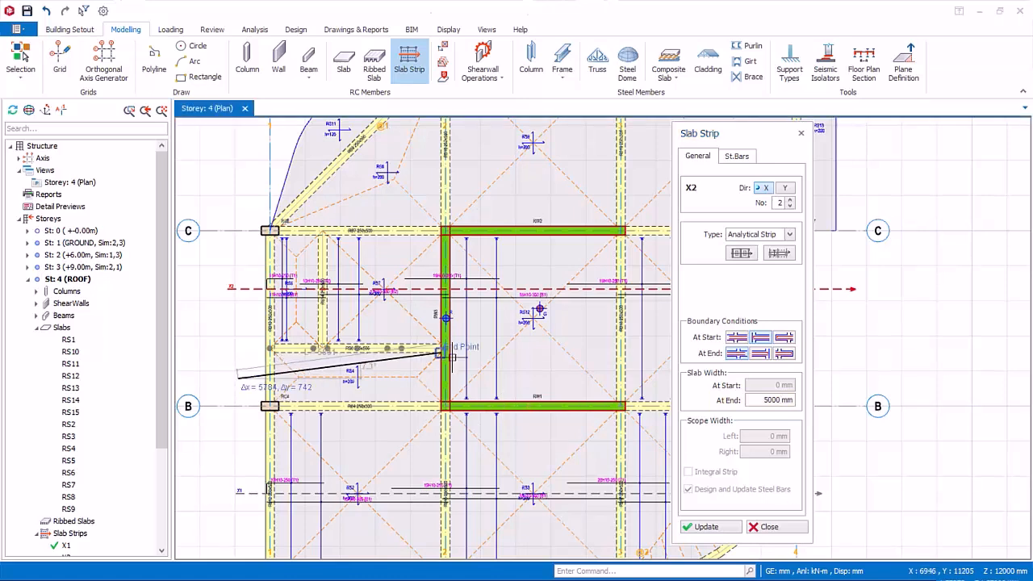
pyautogui.click(491, 373)
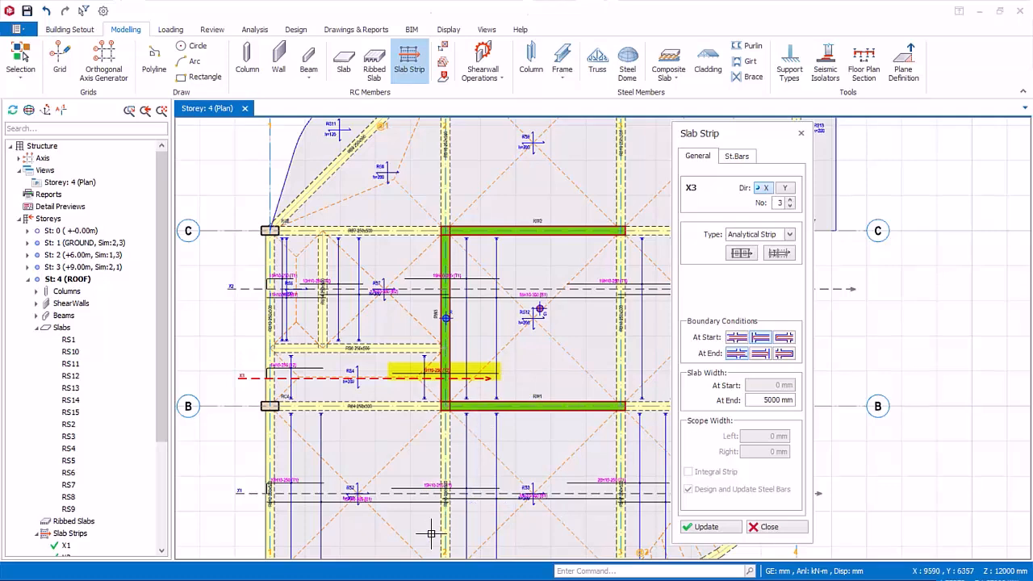
# Insert an X-direction analytical strip about 18000 mm long between axes C and D, with cantilever conditions at both ends.
pyautogui.scroll(-5, 232, 362)
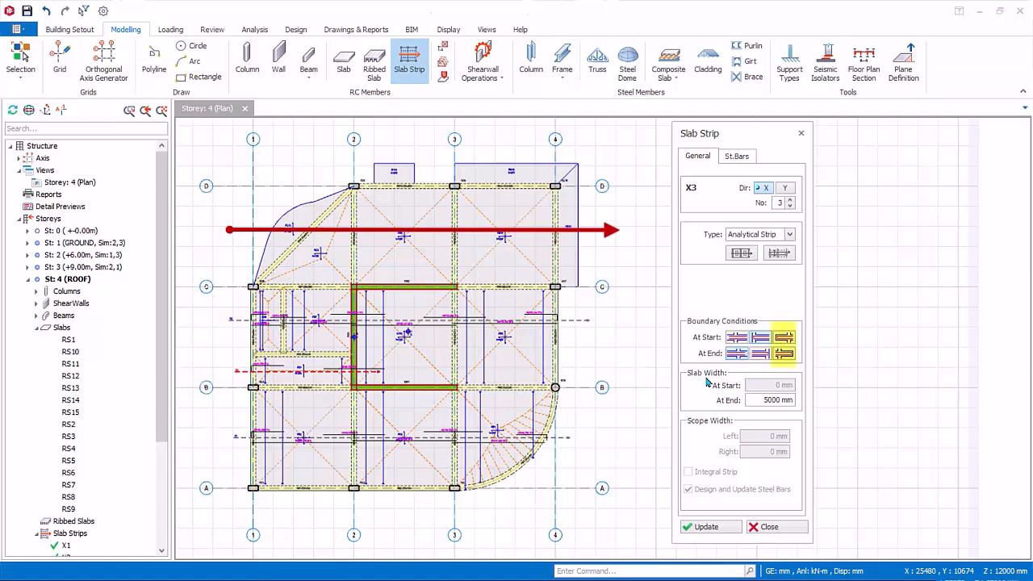
pyautogui.click(787, 355)
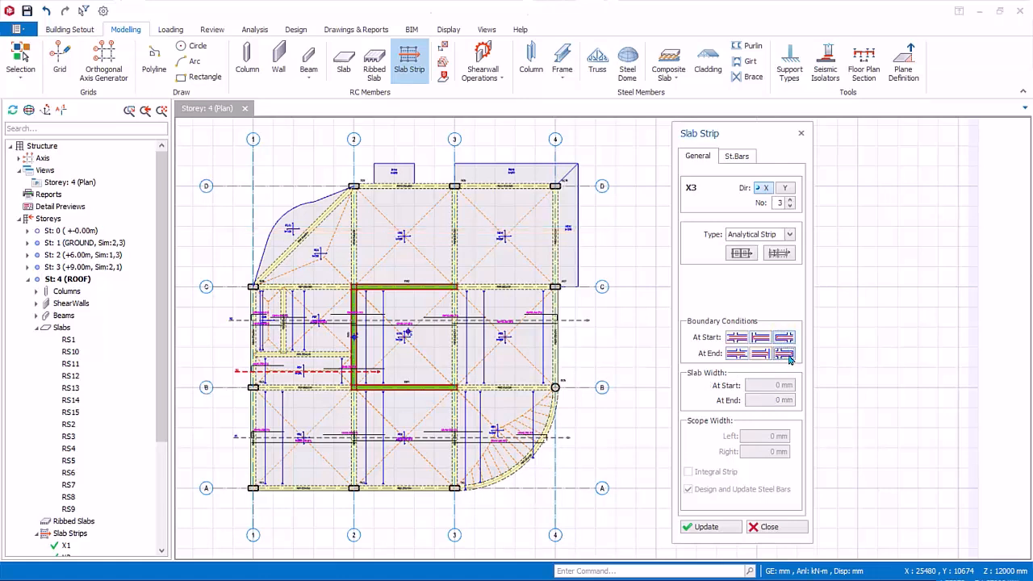
pyautogui.click(241, 229)
pyautogui.click(603, 234)
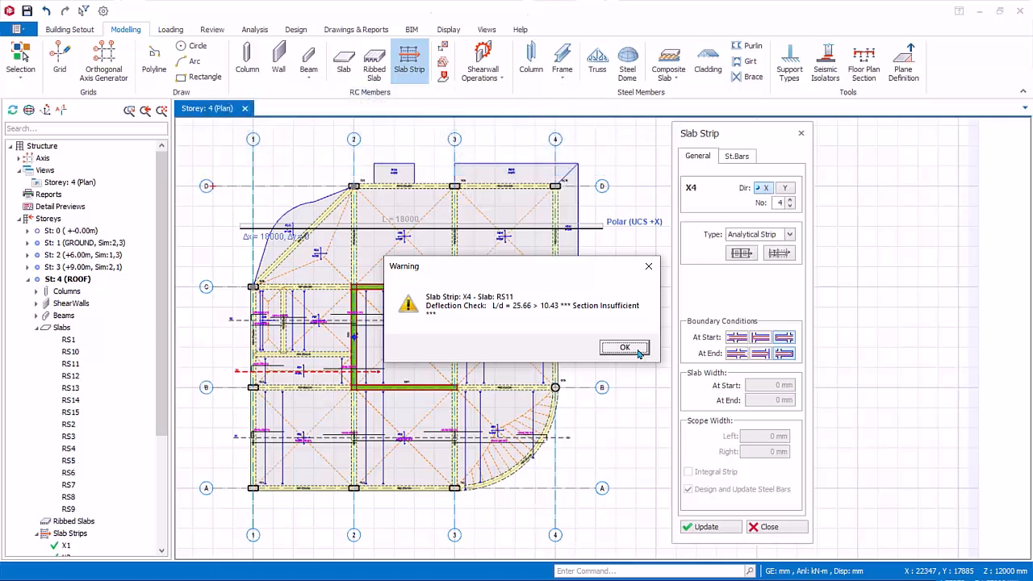
pyautogui.click(625, 348)
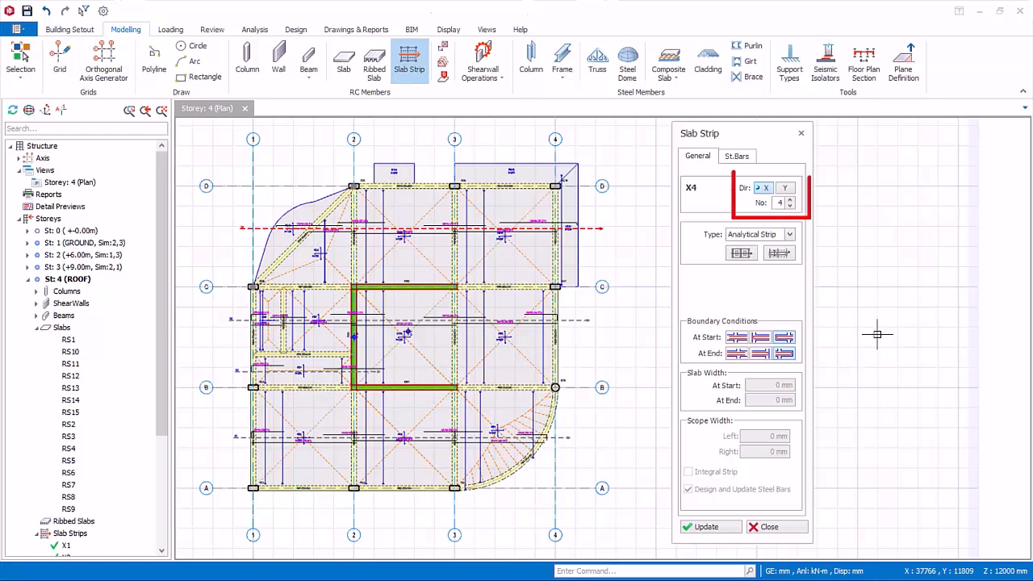
# Insert analytical strip Y1 about 17500 mm long between axes 1 and 2, with a discontinuous start and cantilever end.
pyautogui.click(785, 187)
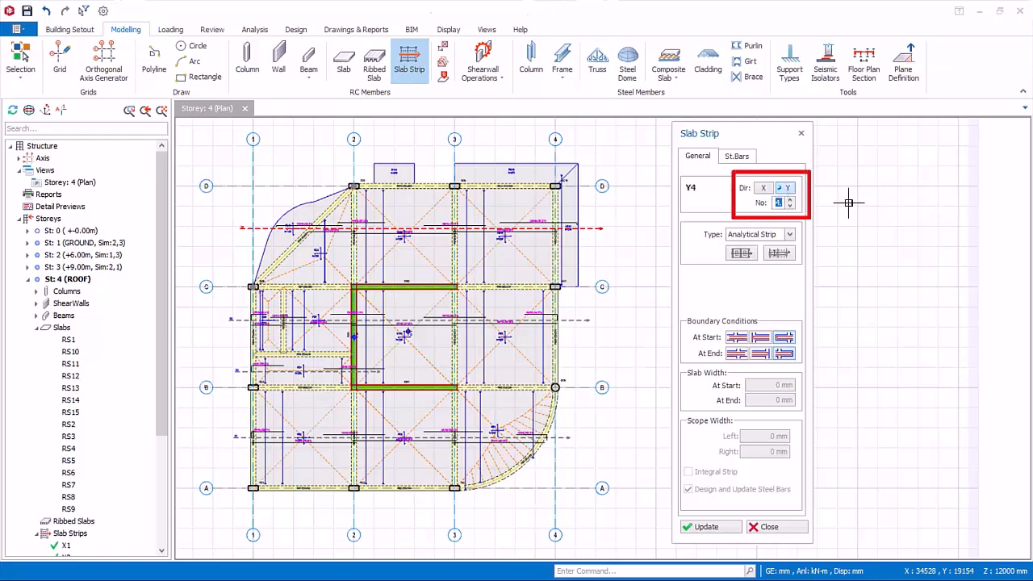
pyautogui.click(791, 207)
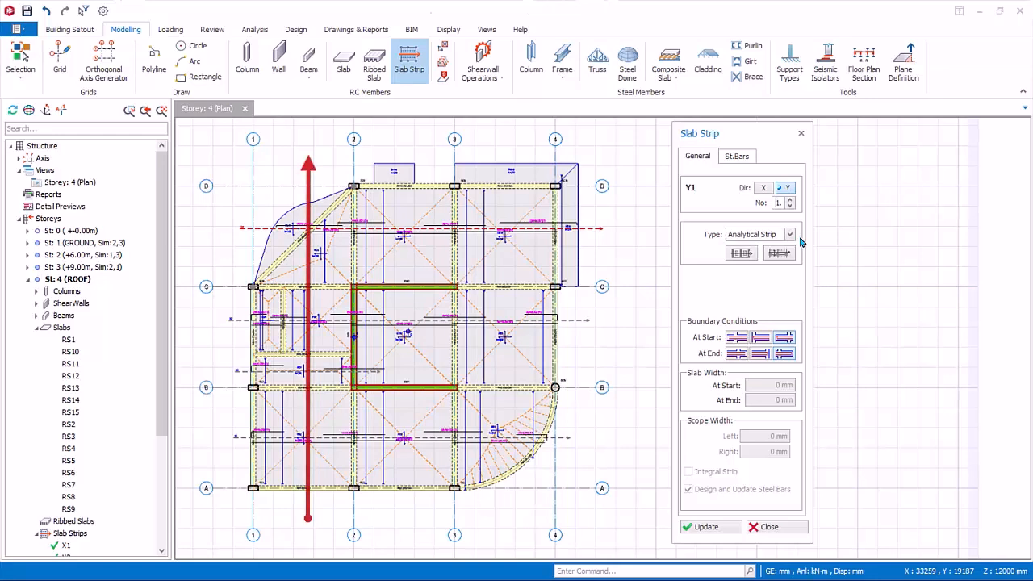
pyautogui.click(759, 341)
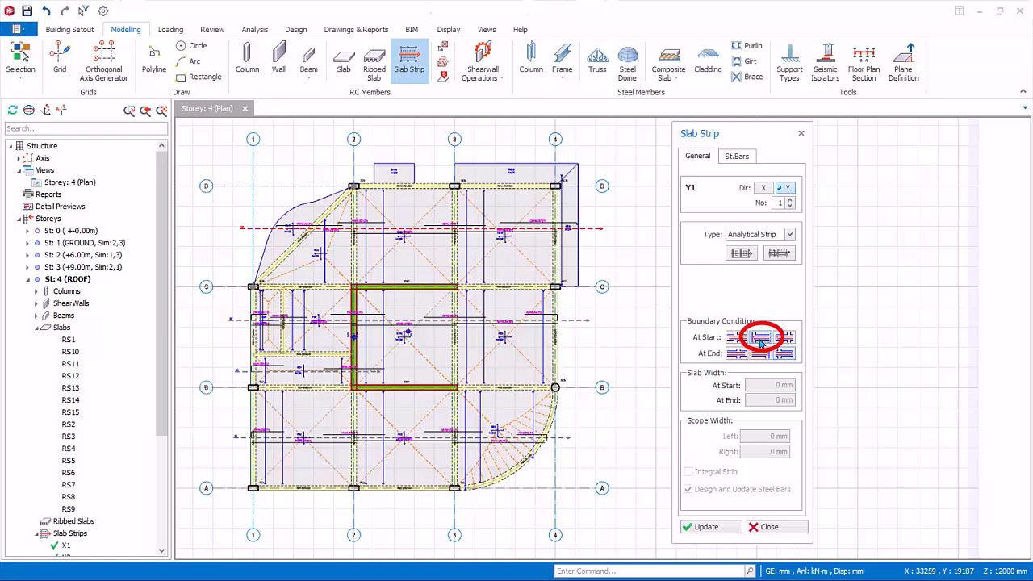
pyautogui.click(787, 356)
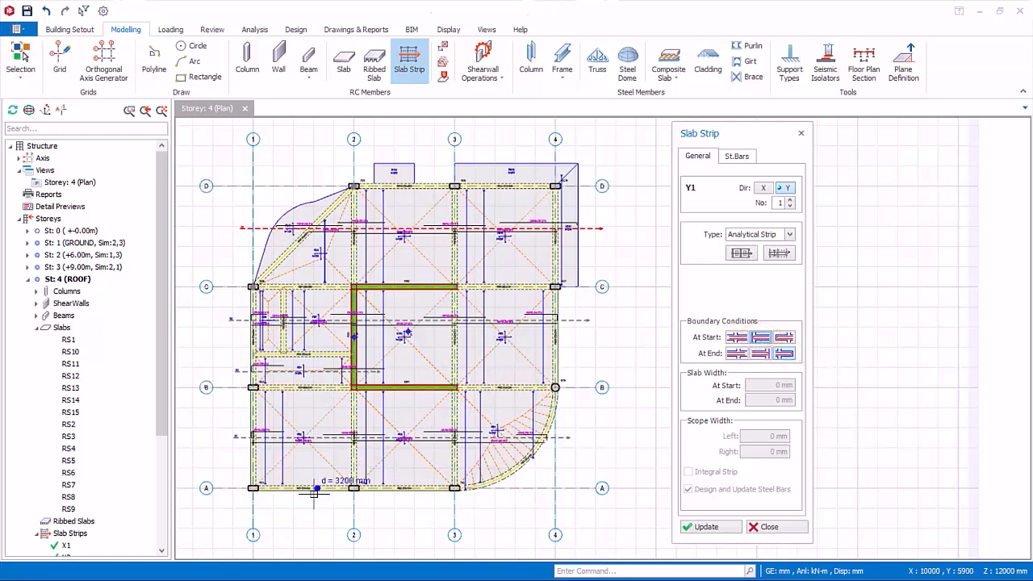
pyautogui.click(303, 515)
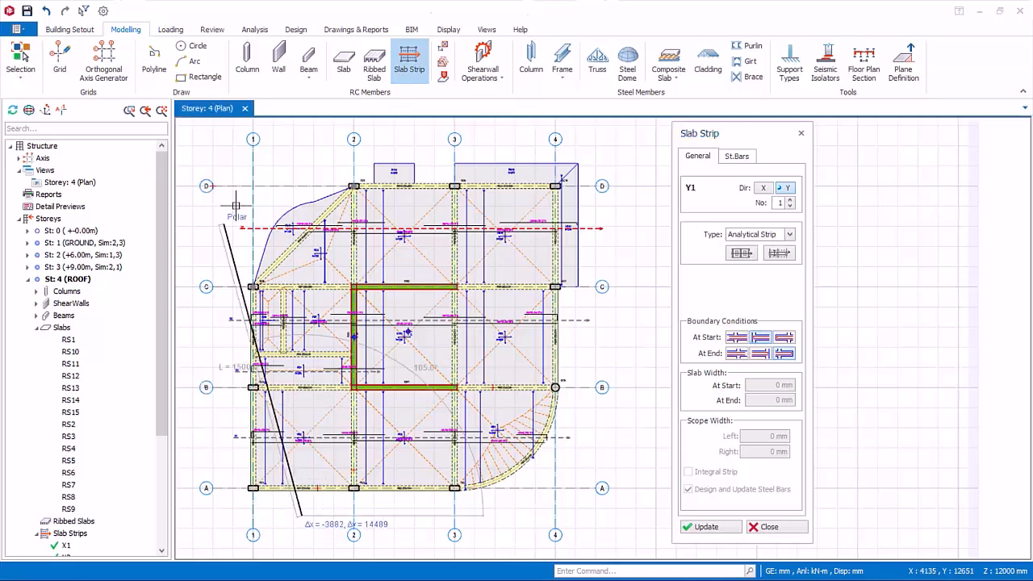
pyautogui.click(301, 189)
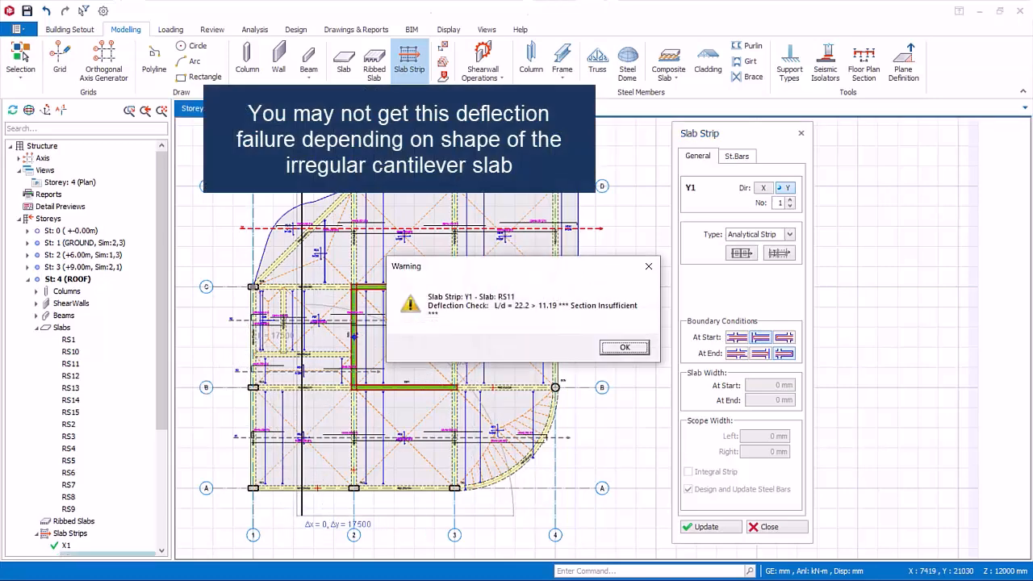
pyautogui.click(623, 348)
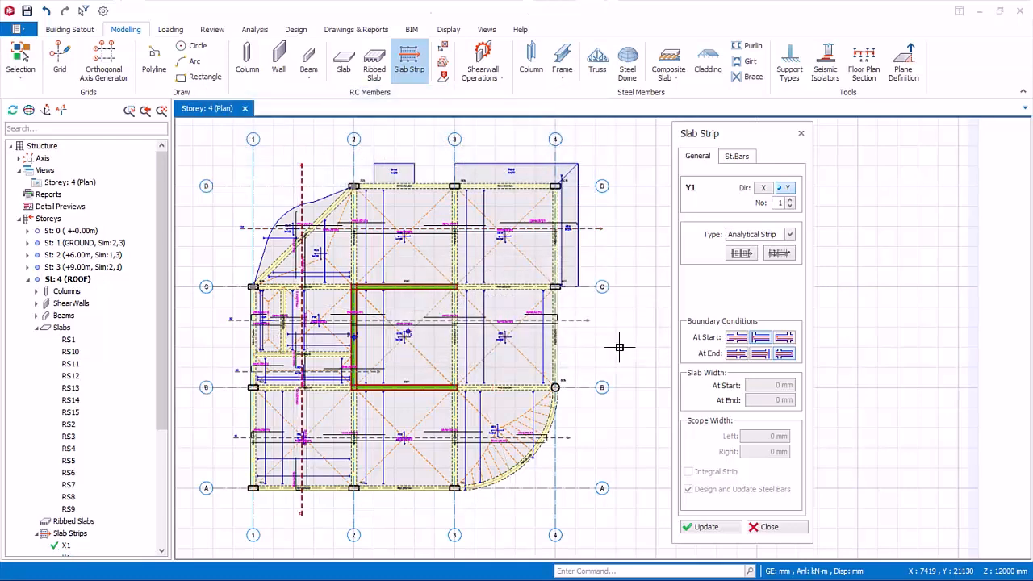
# Insert two more Y-direction analytical strips, about 18000 mm long between axes 2 and 3 and about 18100 mm between axes 3 and 4.
pyautogui.click(404, 511)
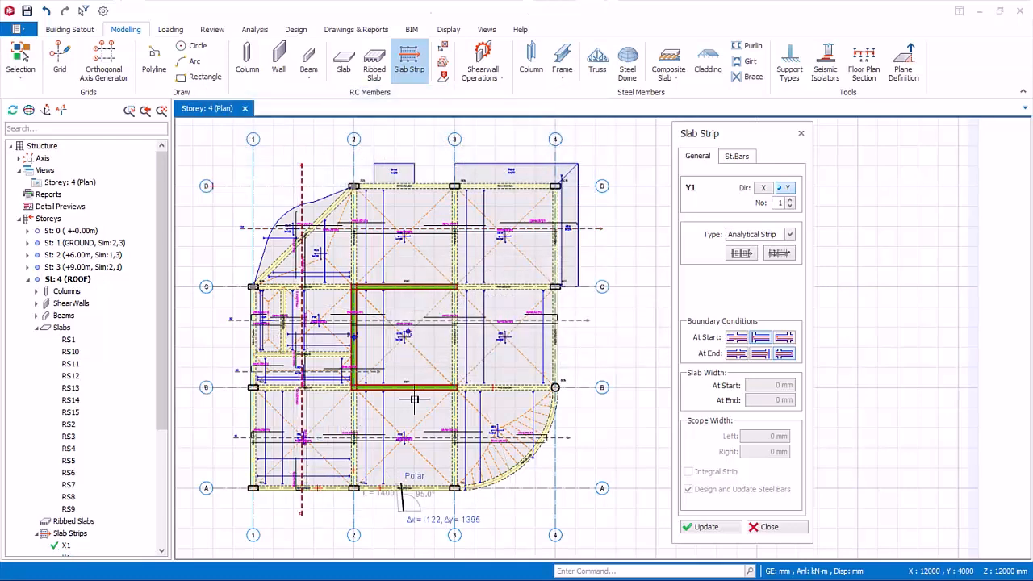
pyautogui.click(403, 149)
pyautogui.click(502, 507)
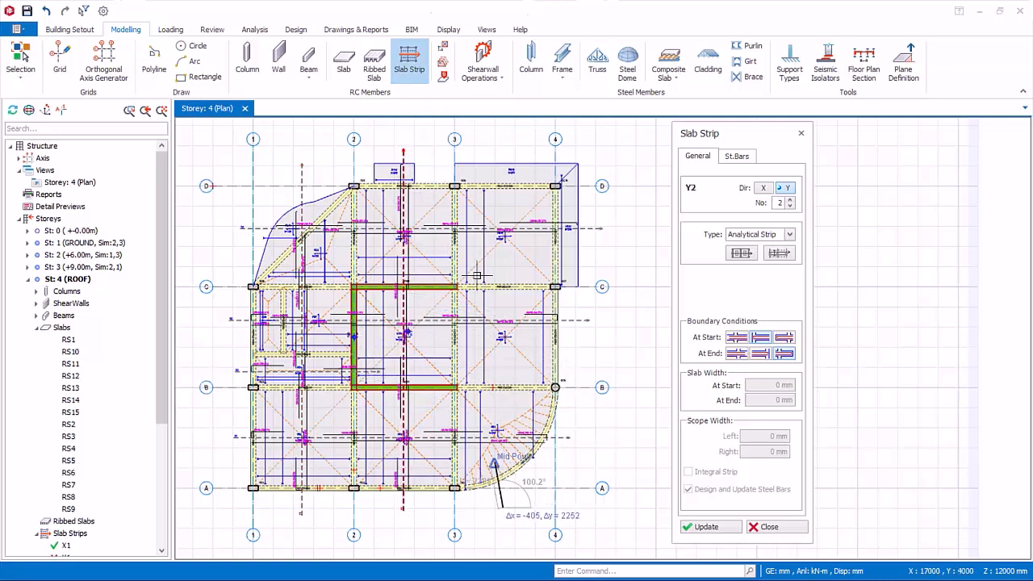
pyautogui.click(502, 144)
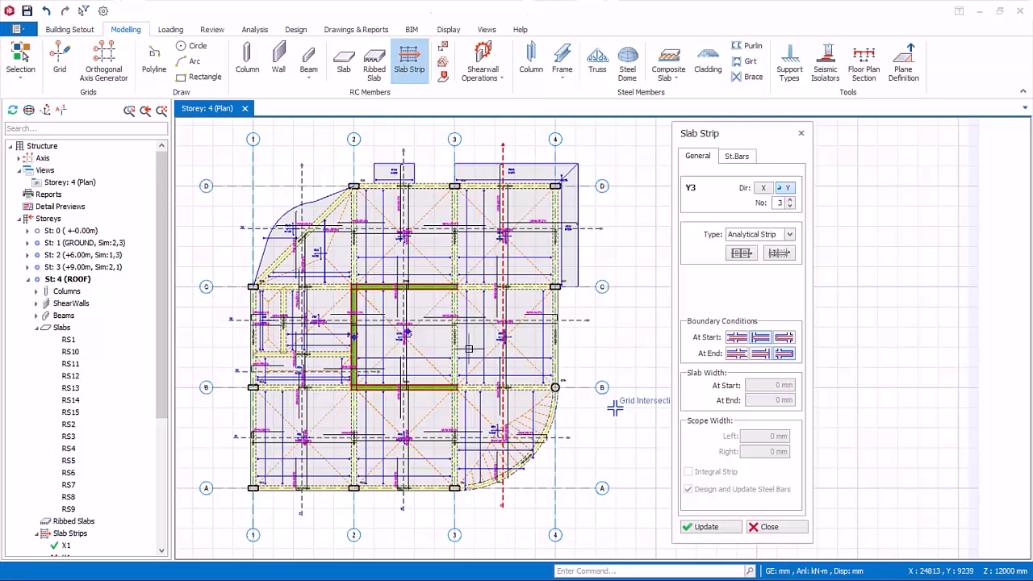
pyautogui.click(765, 530)
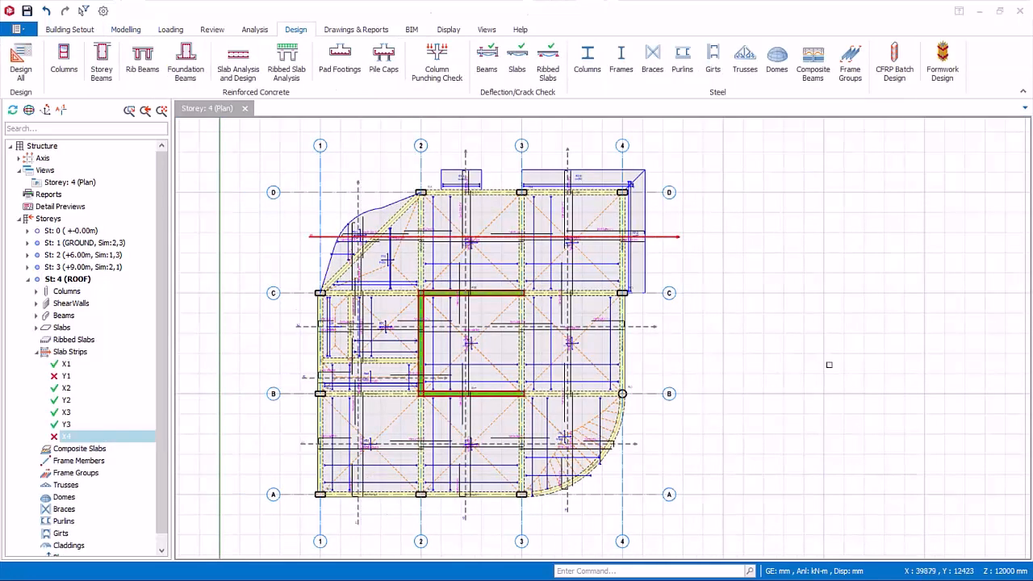
# Open strip X1 in the interactive slab design and inspect slab RS2's span and right support bars.
pyautogui.click(238, 69)
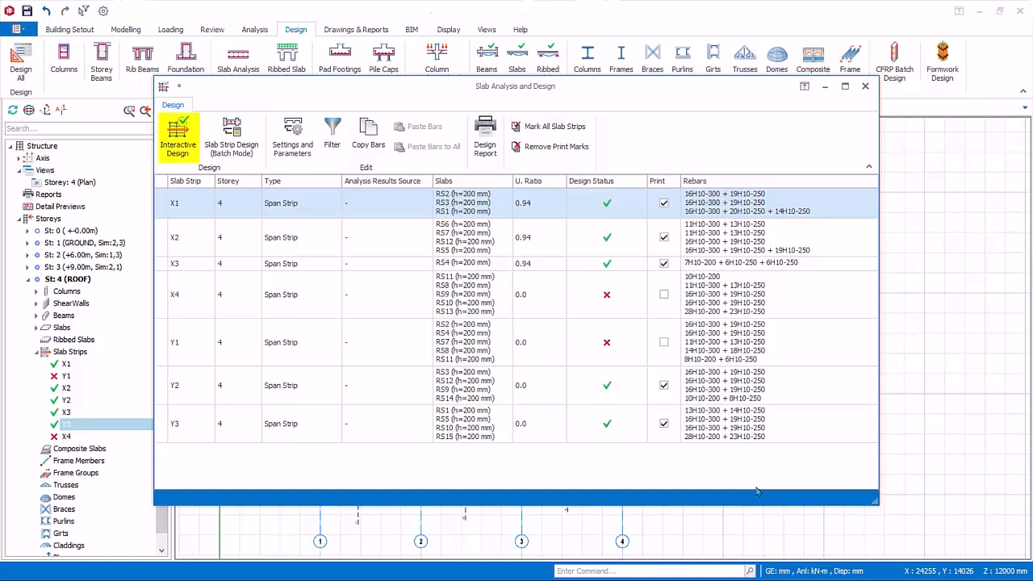
pyautogui.click(176, 146)
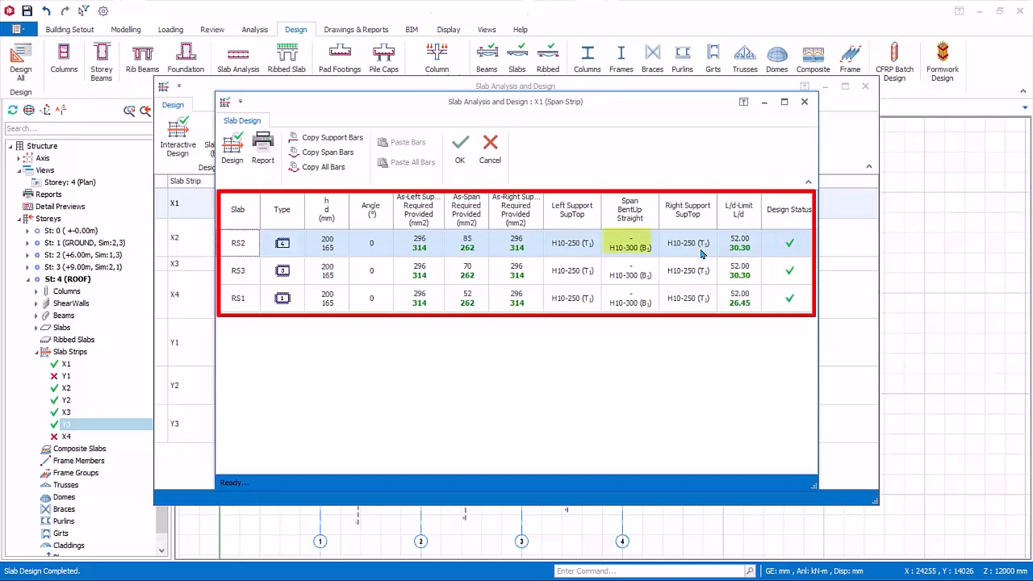
pyautogui.click(643, 252)
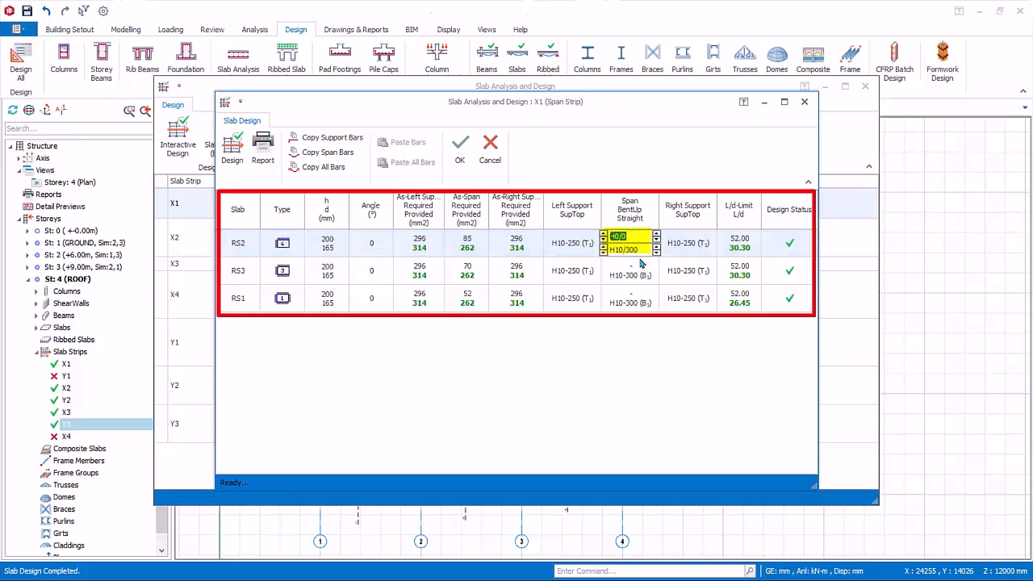
pyautogui.click(702, 240)
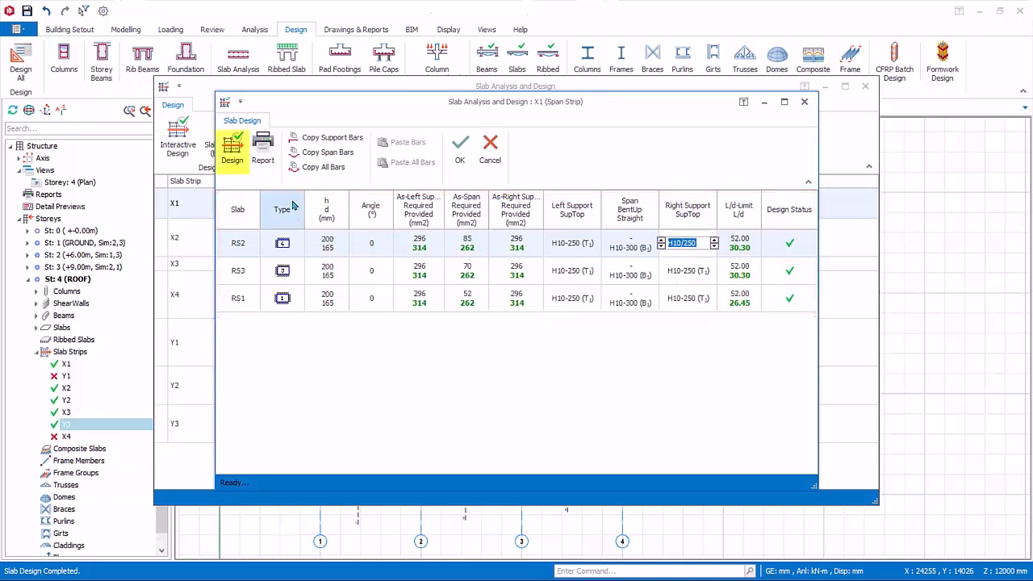
# View the reinforcement selection options for strip X1 and close them without running the design.
pyautogui.click(232, 149)
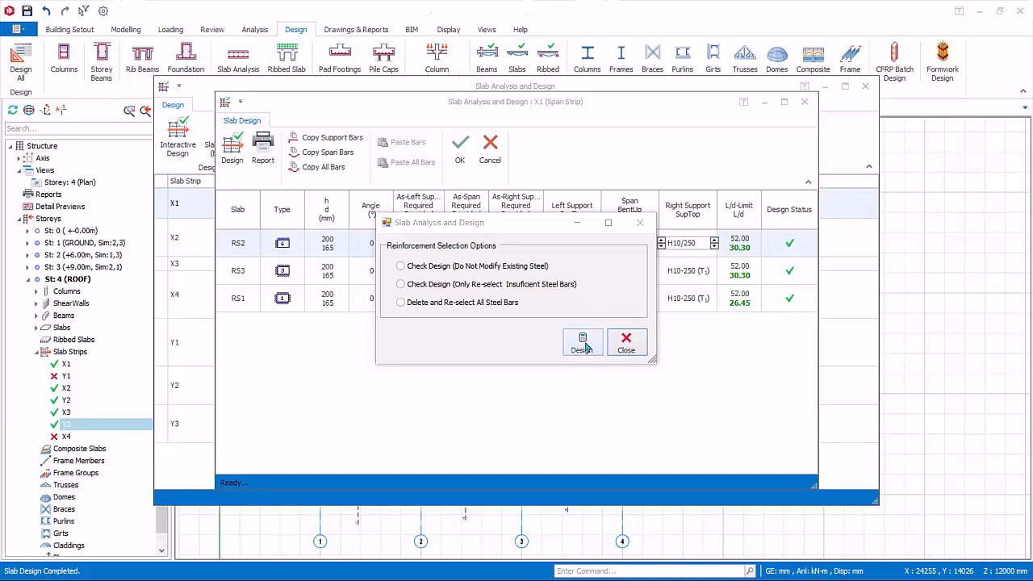
pyautogui.click(638, 346)
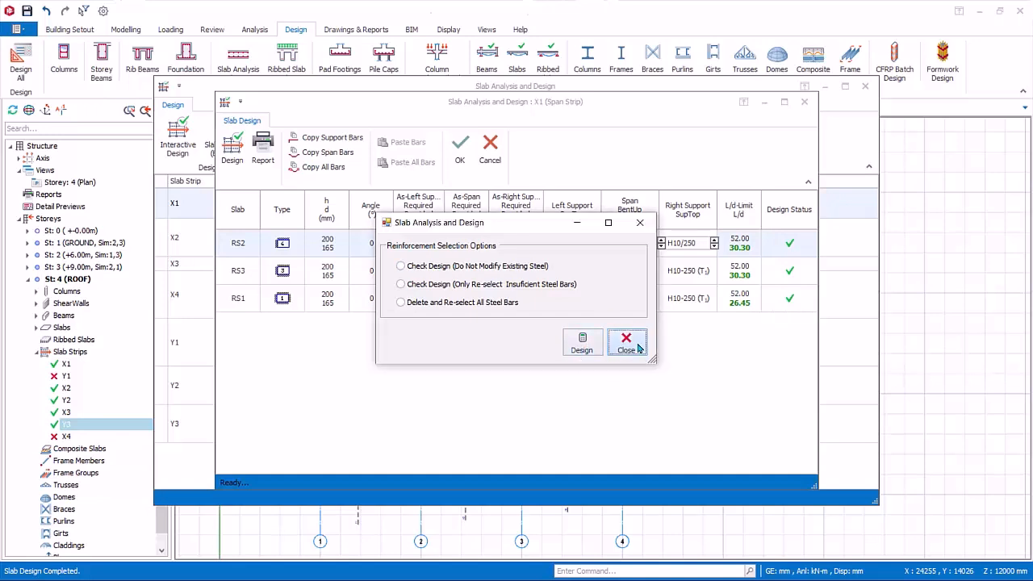
pyautogui.click(639, 347)
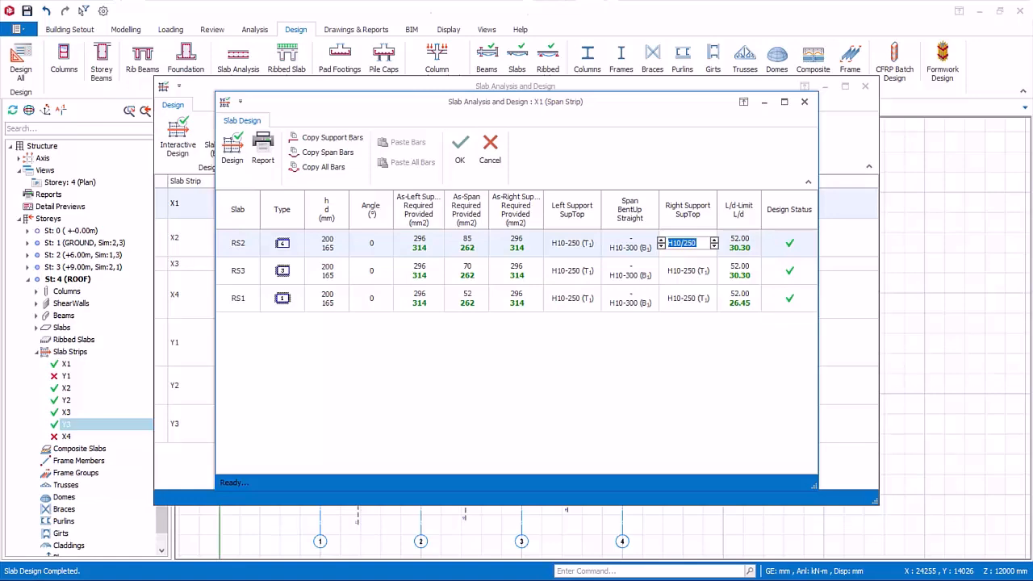
# Review the slab reinforcement design report for strip X1, then leave the strip's design without saving.
pyautogui.click(263, 148)
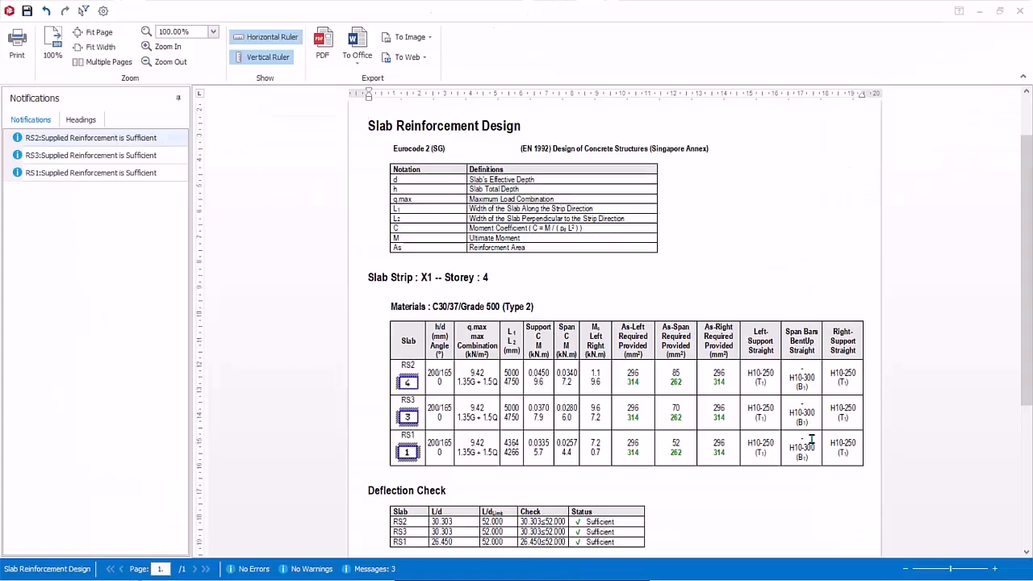
pyautogui.scroll(-1, 811, 440)
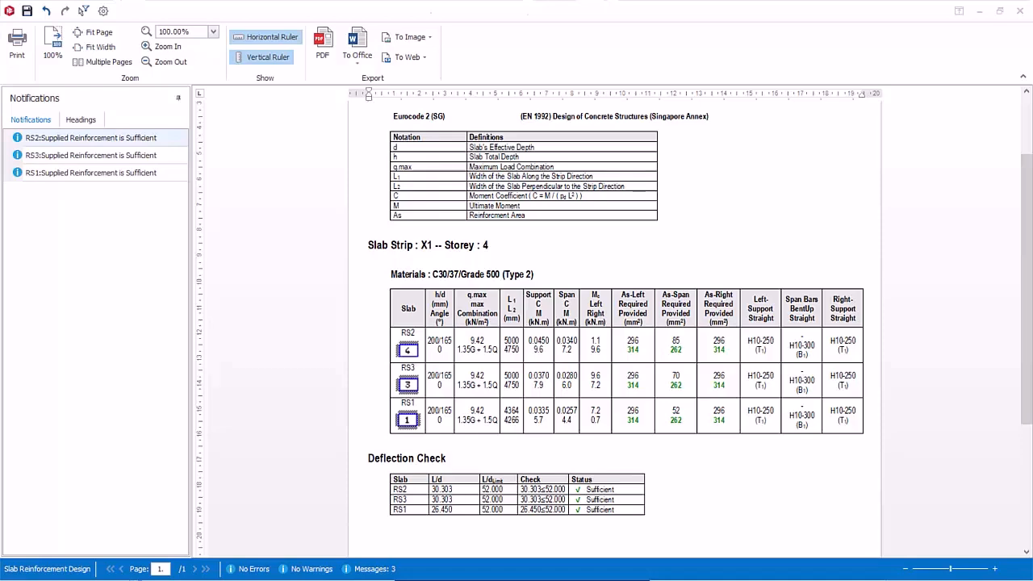
pyautogui.click(1020, 11)
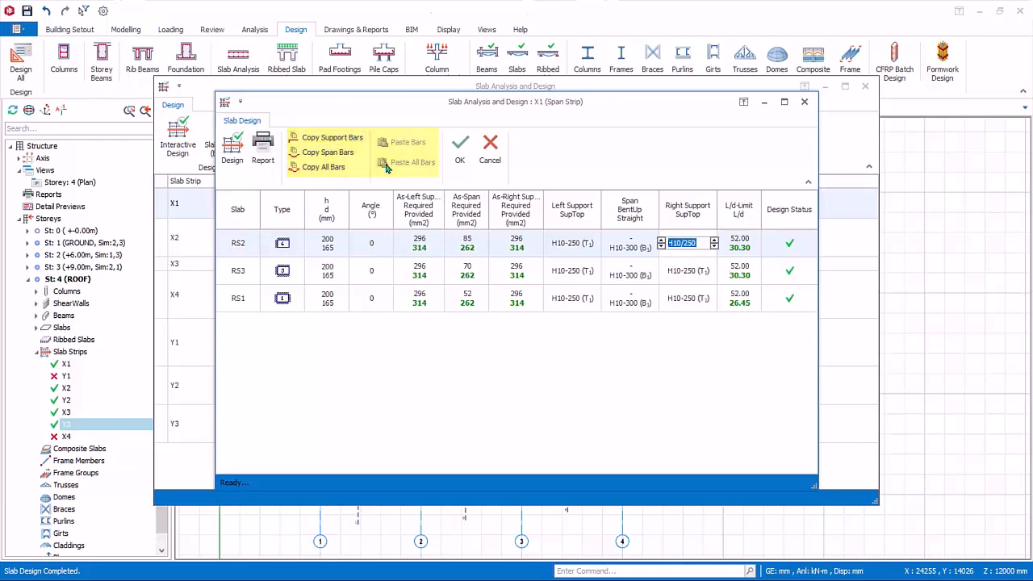
pyautogui.click(490, 152)
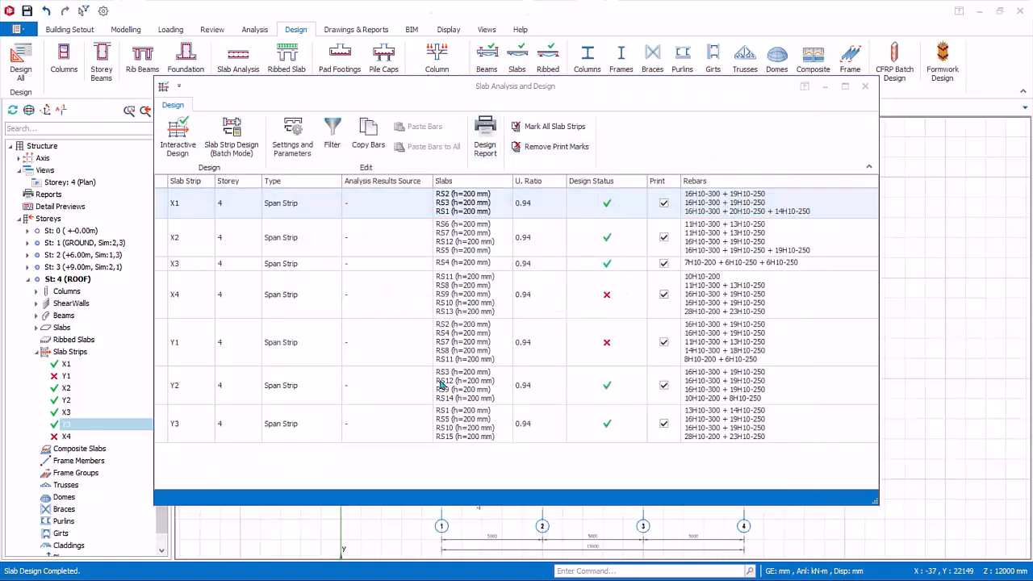
# Set slab RS11's right support top bars in strip X4 to H10/200 and accept the strip design.
pyautogui.doubleClick(292, 310)
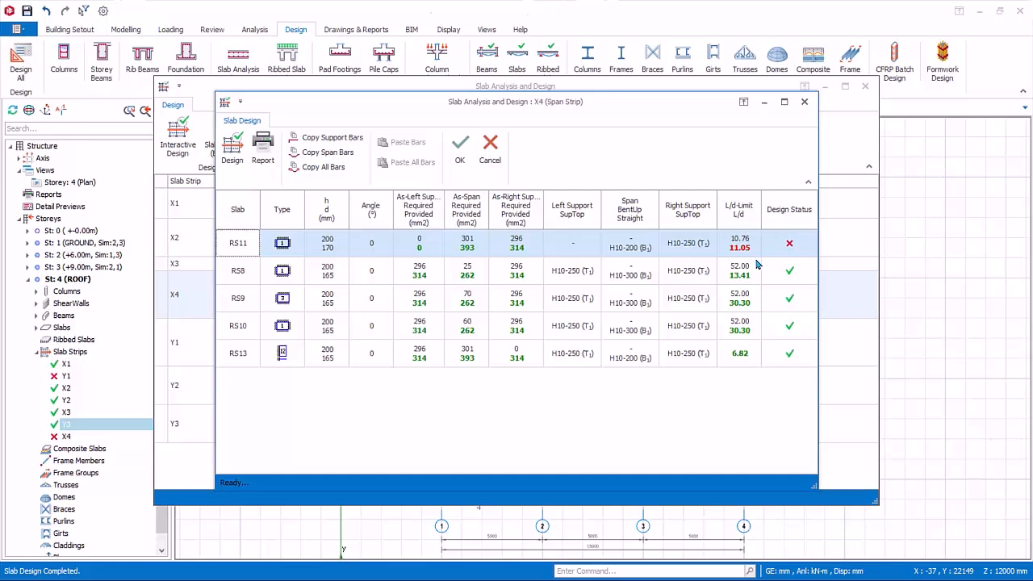
pyautogui.click(696, 251)
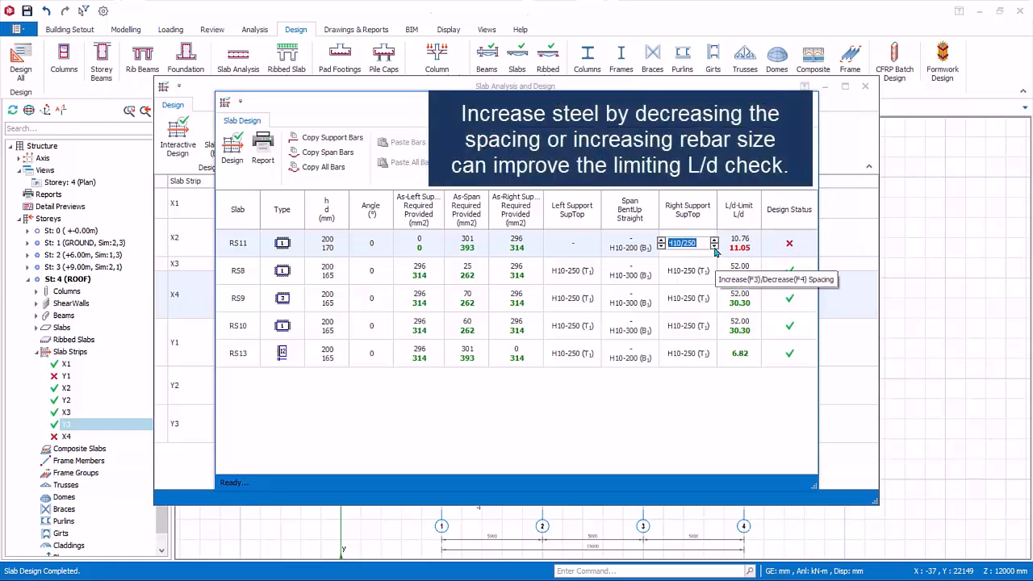
pyautogui.click(715, 246)
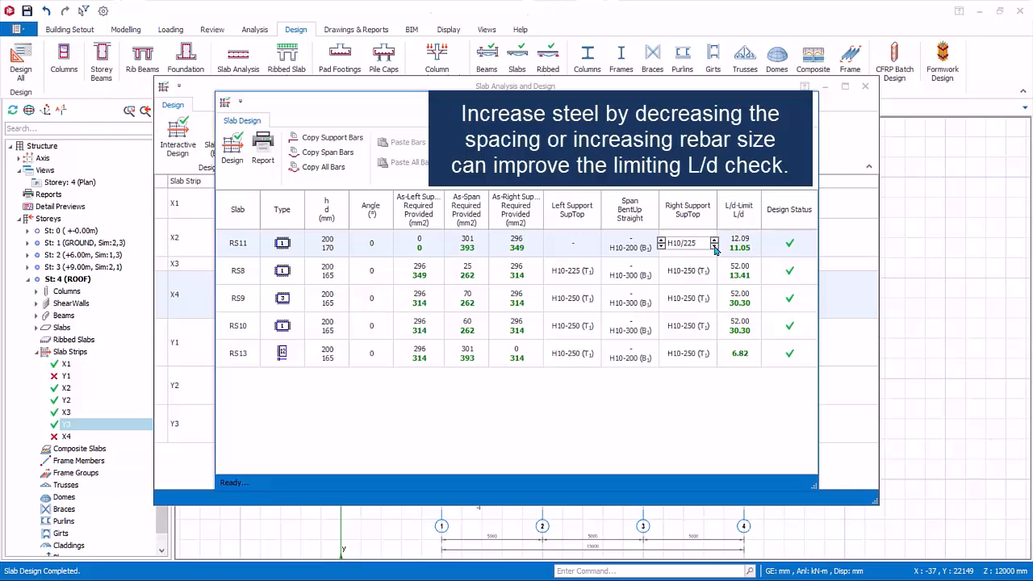
pyautogui.click(714, 246)
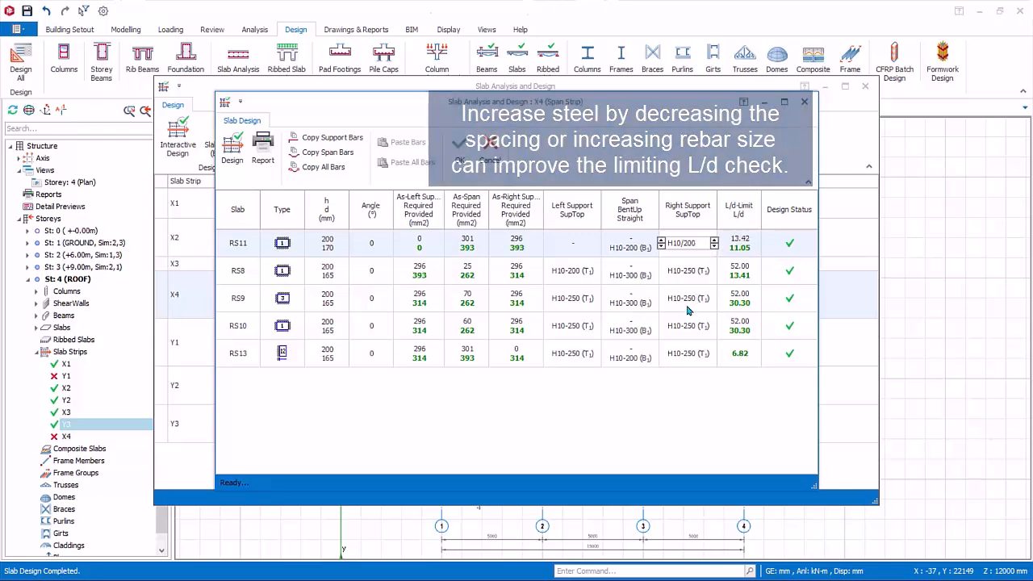
pyautogui.click(460, 150)
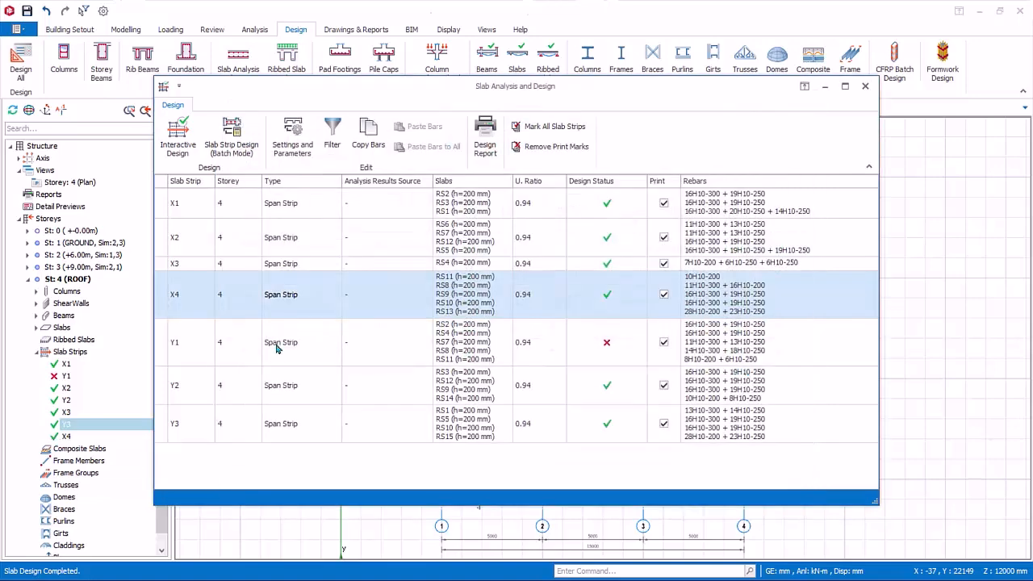
# Set slab RS11's left support top bars in strip Y1 to H10/200 and accept the strip design.
pyautogui.click(240, 347)
pyautogui.doubleClick(228, 347)
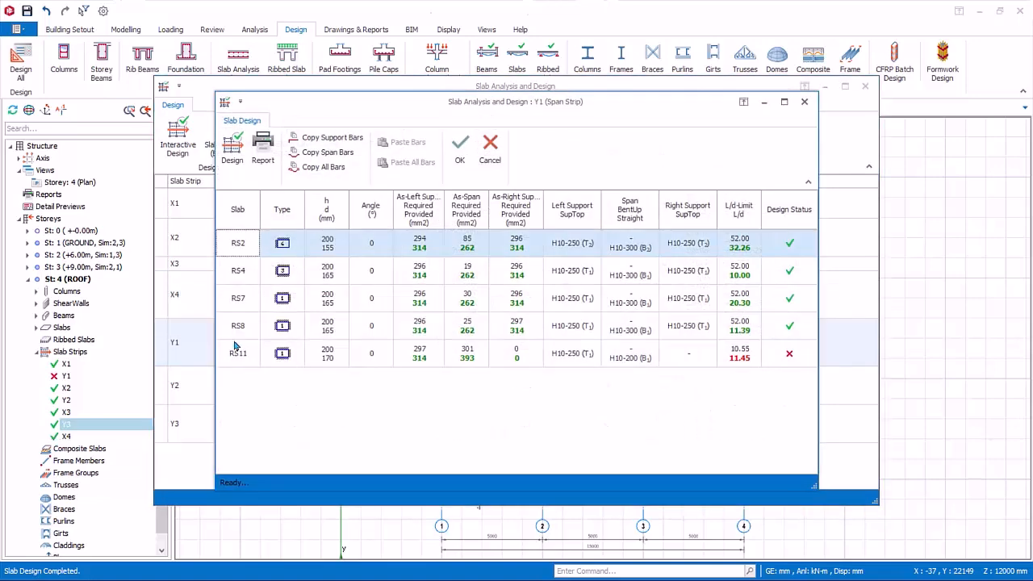
pyautogui.click(576, 353)
pyautogui.click(599, 358)
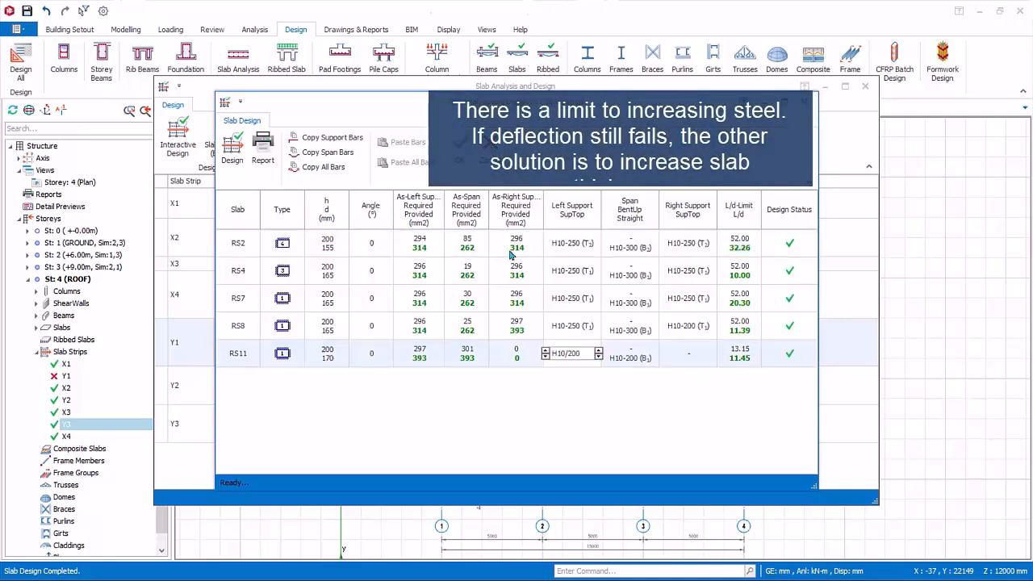
pyautogui.click(464, 144)
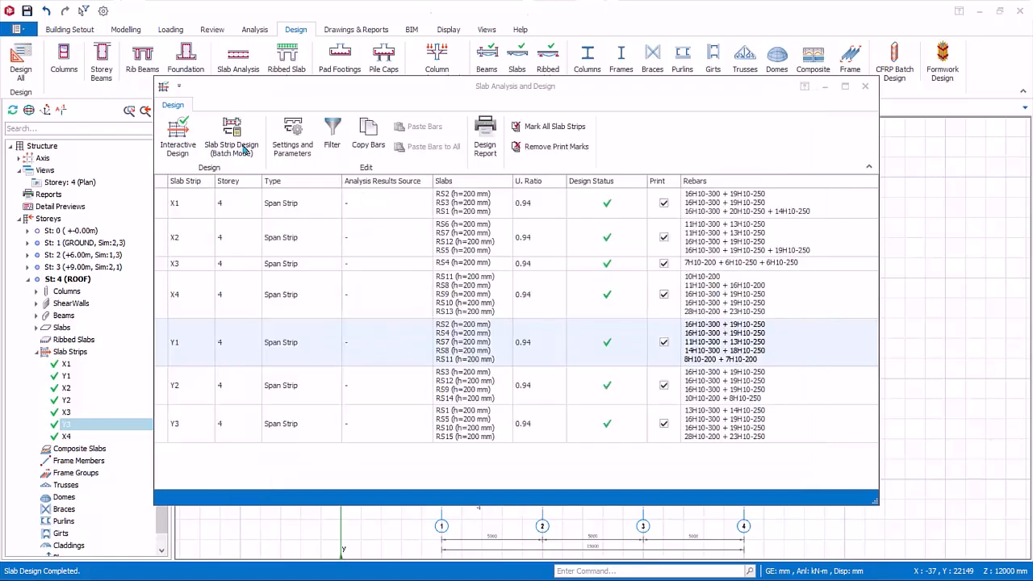
# Run the batch slab strip design for all storeys as a design check that does not modify existing steel.
pyautogui.click(244, 150)
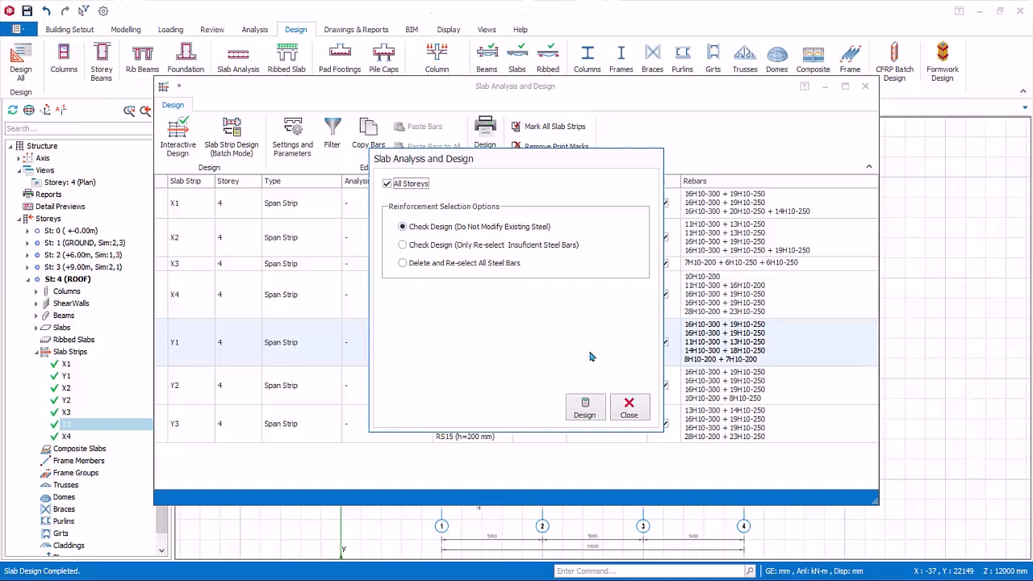
pyautogui.click(589, 417)
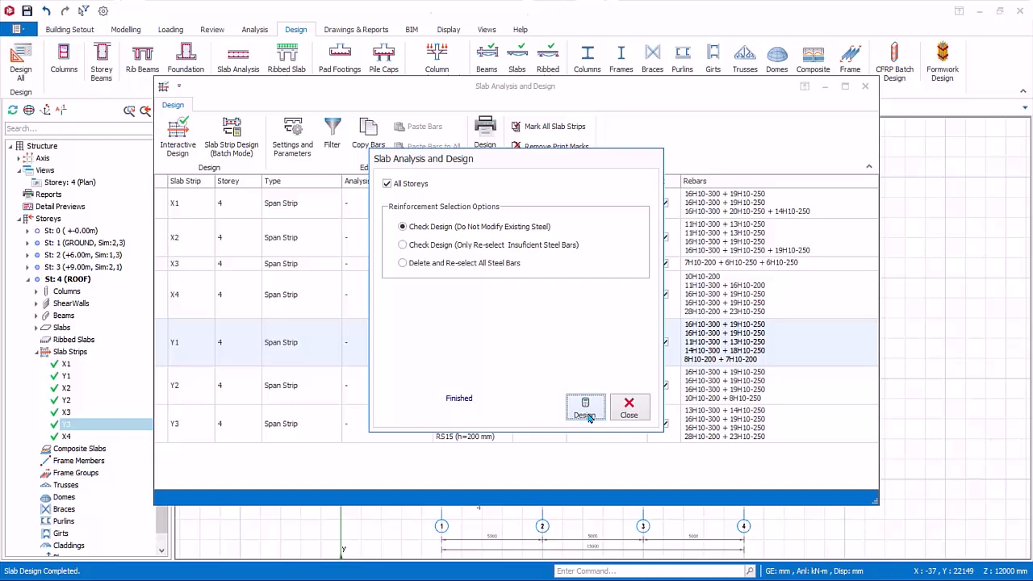
pyautogui.click(628, 410)
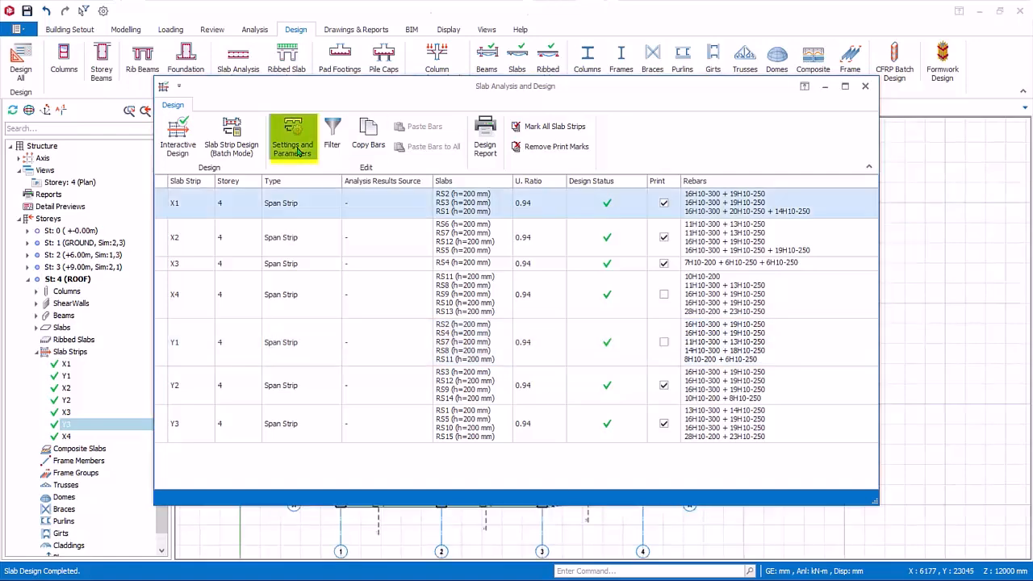
# View the slab settings and the storey, thickness and design status filters, cancelling both without applying changes.
pyautogui.click(292, 148)
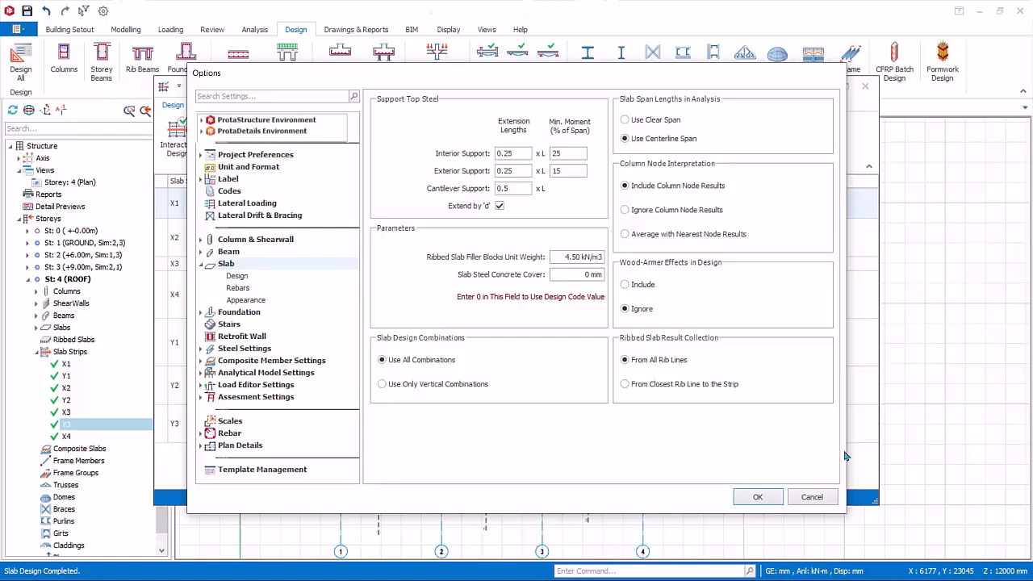
pyautogui.click(813, 498)
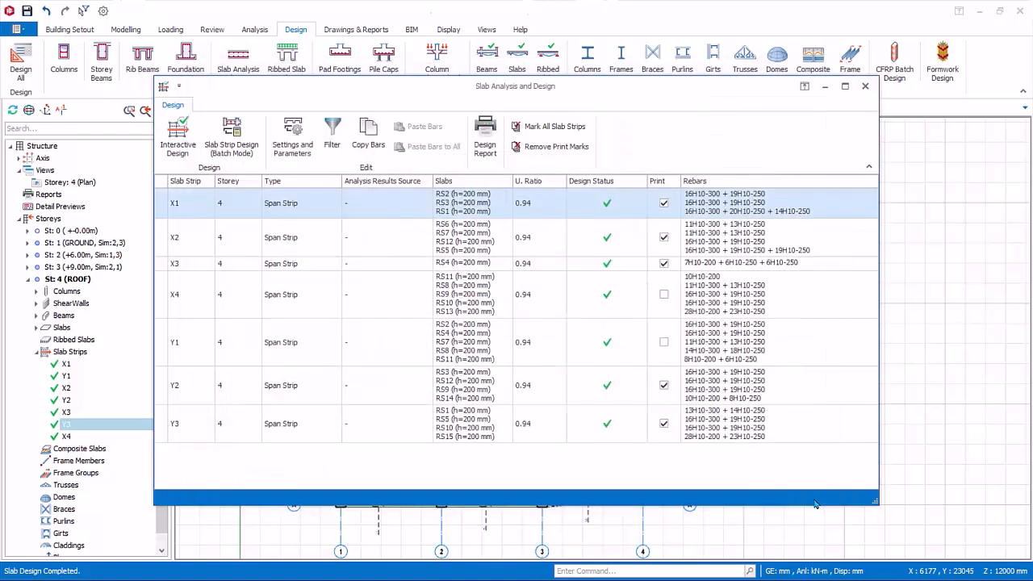
pyautogui.click(334, 130)
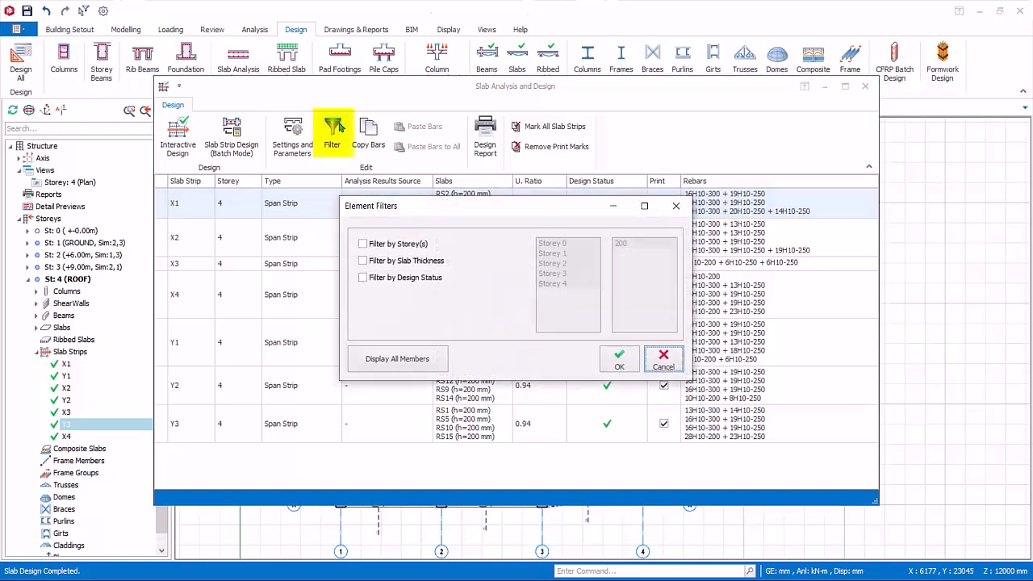
pyautogui.click(362, 244)
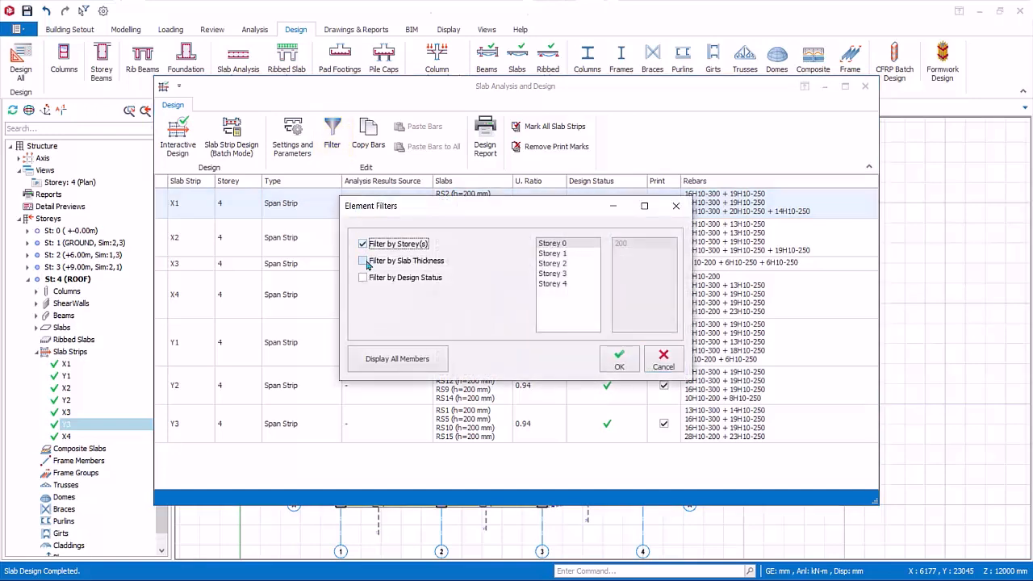
pyautogui.click(667, 364)
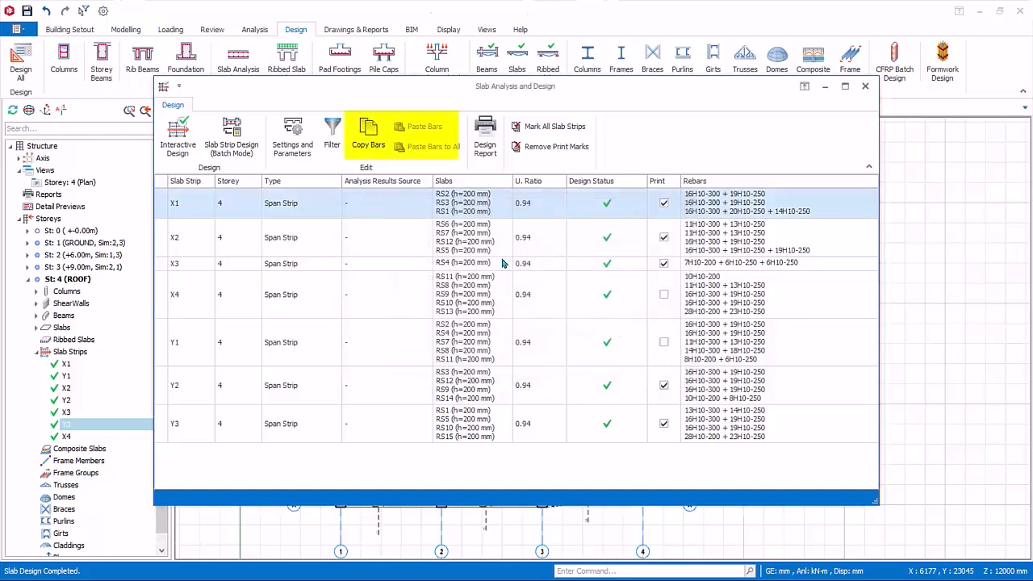
# Copy strip X1's bars, then review the design report for the print-marked slab strips and leave slab analysis and design.
pyautogui.click(364, 143)
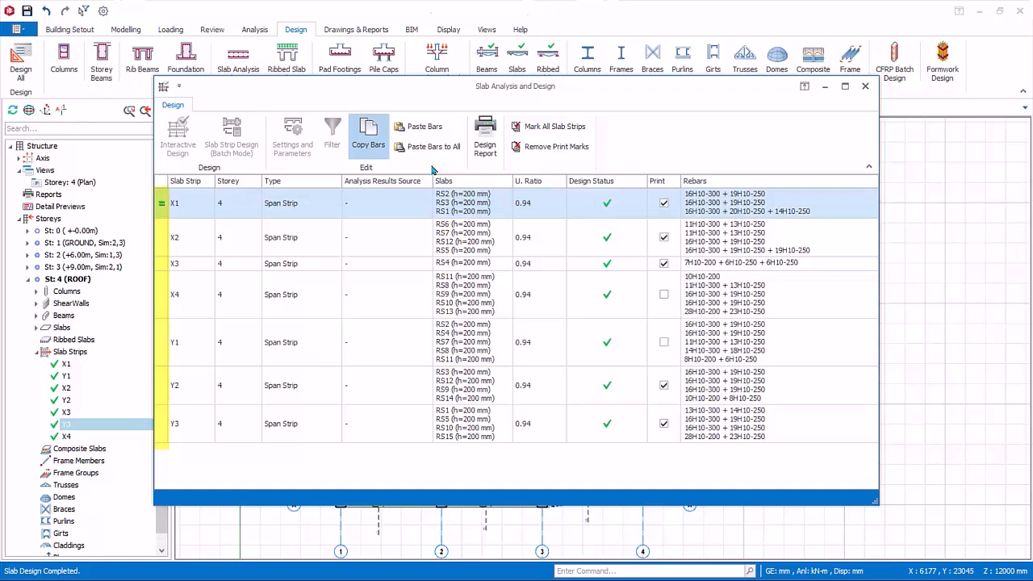
pyautogui.click(494, 141)
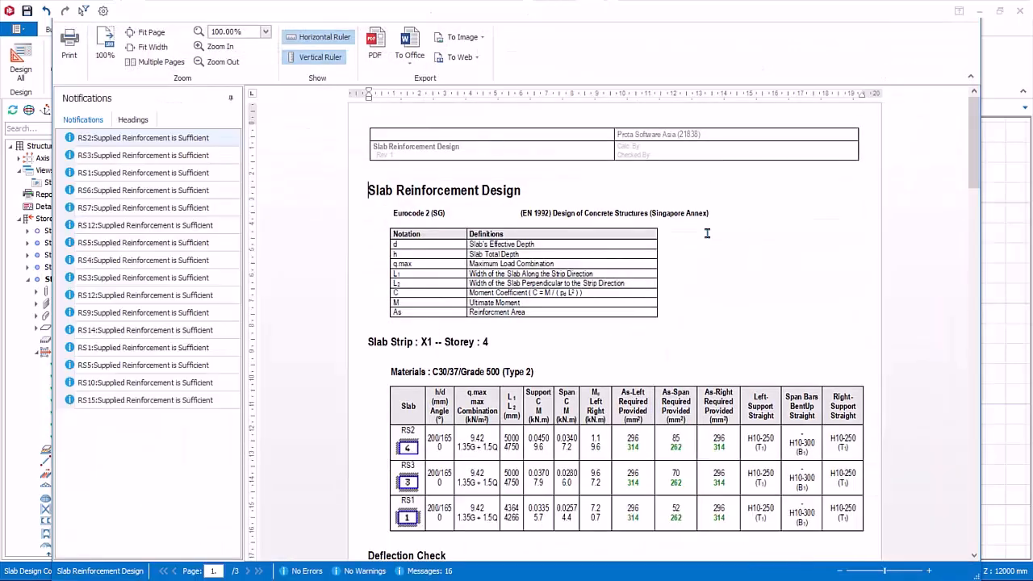
pyautogui.scroll(-2, 707, 234)
pyautogui.keyDown('ctrl'); pyautogui.scroll(-1, 707, 234); pyautogui.keyUp('ctrl')
pyautogui.scroll(-3, 707, 233)
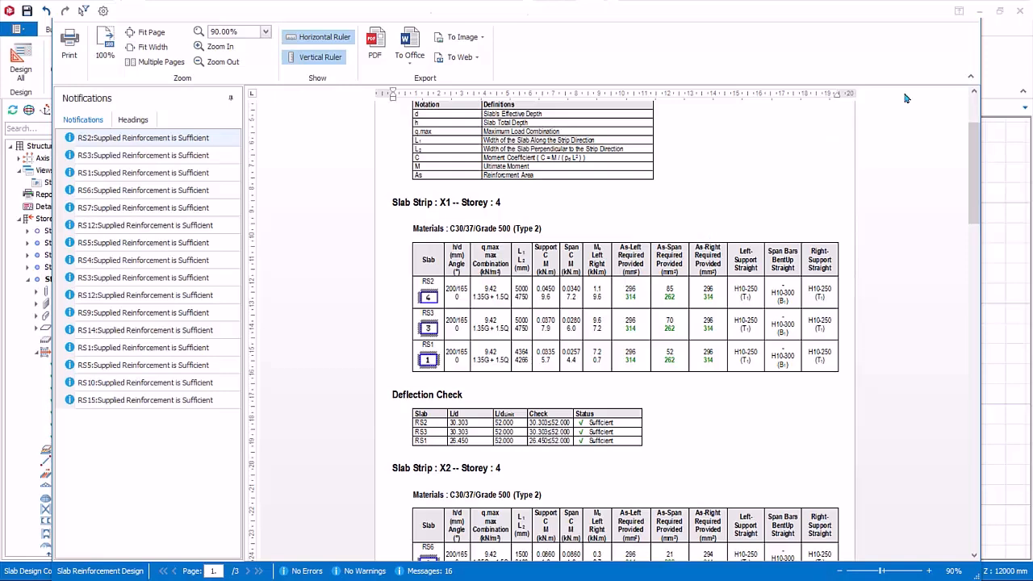
pyautogui.click(973, 20)
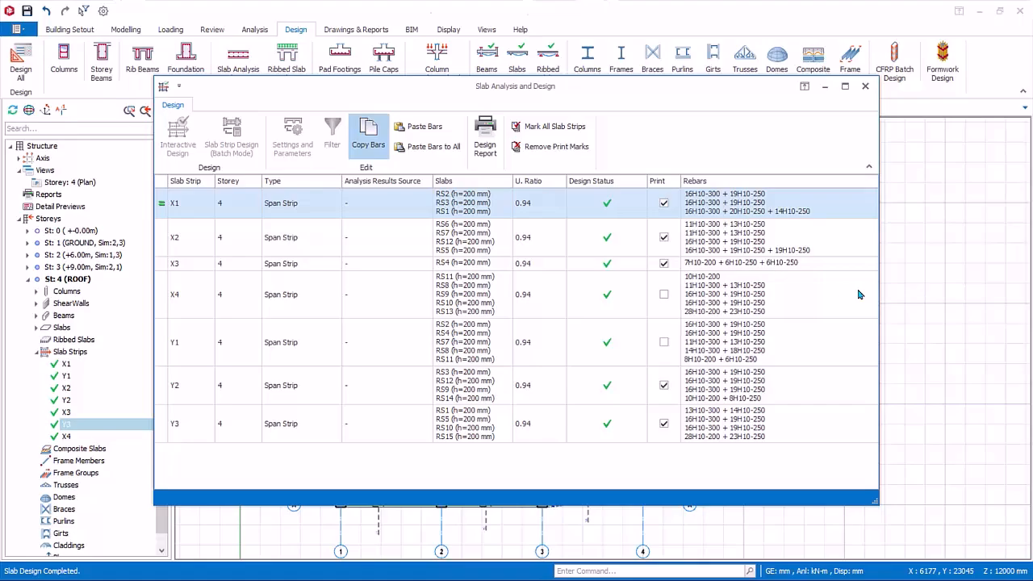
pyautogui.click(864, 86)
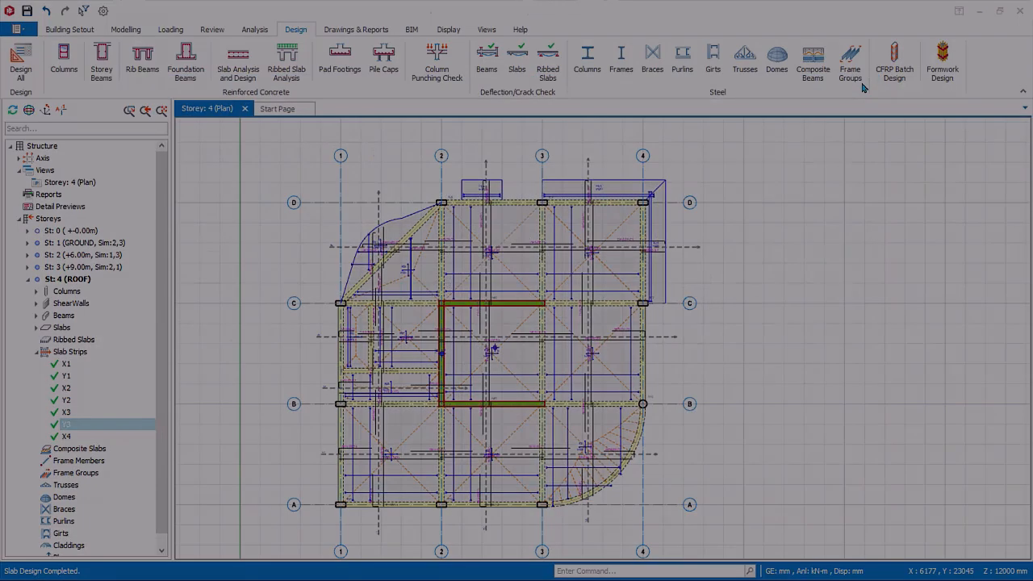